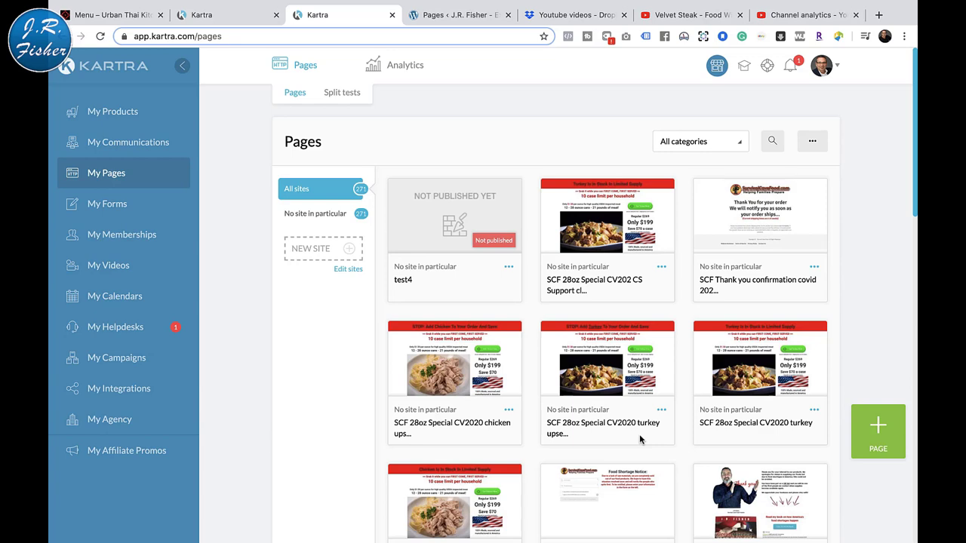
Step: Start a new page from the first template in the Video Sales Pages category and launch the builder
{"action": "left_click", "coordinate": [877, 427]}
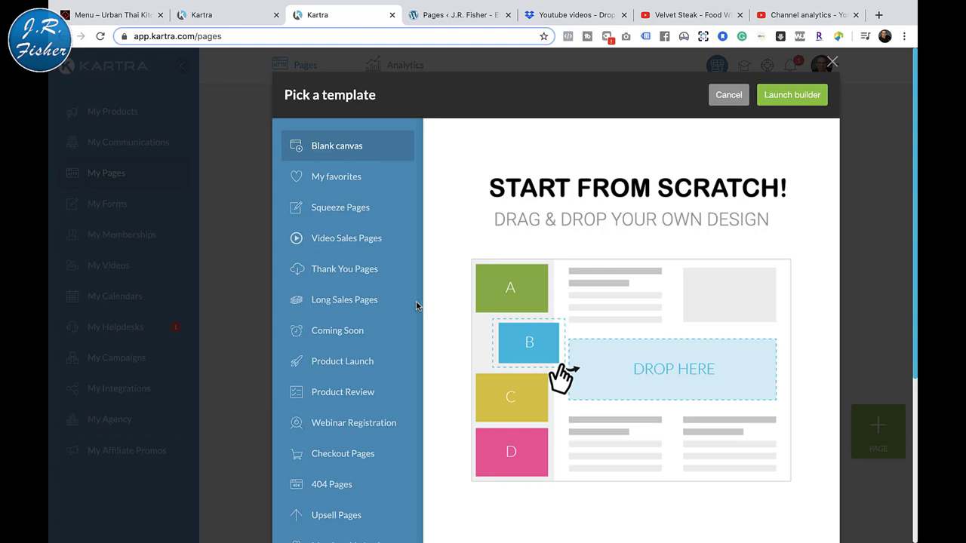
{"action": "left_click", "coordinate": [349, 240]}
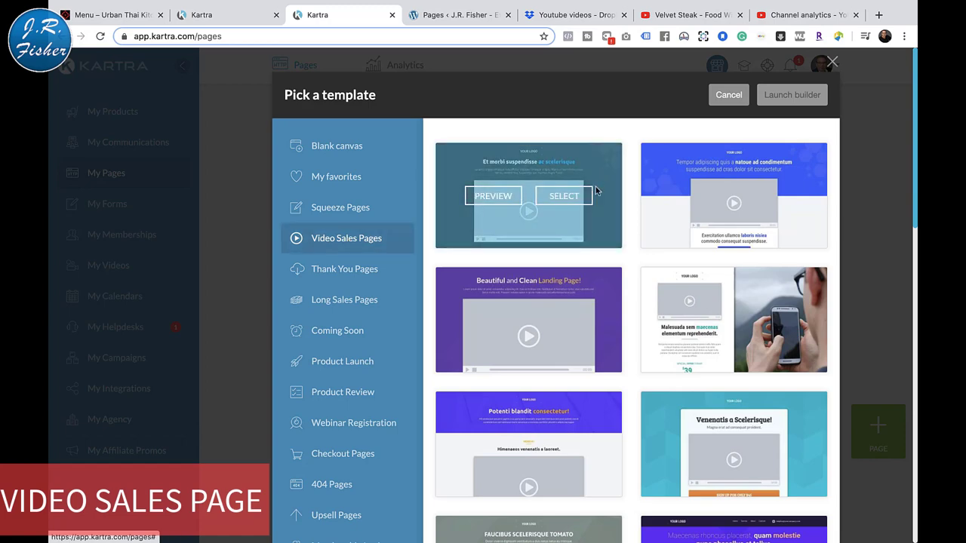
{"action": "left_click", "coordinate": [564, 197]}
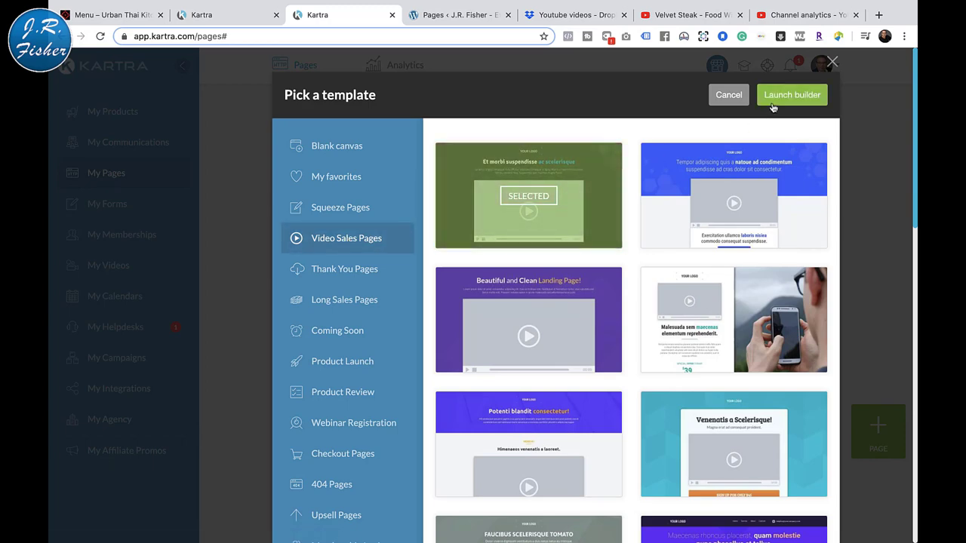
{"action": "left_click", "coordinate": [790, 96]}
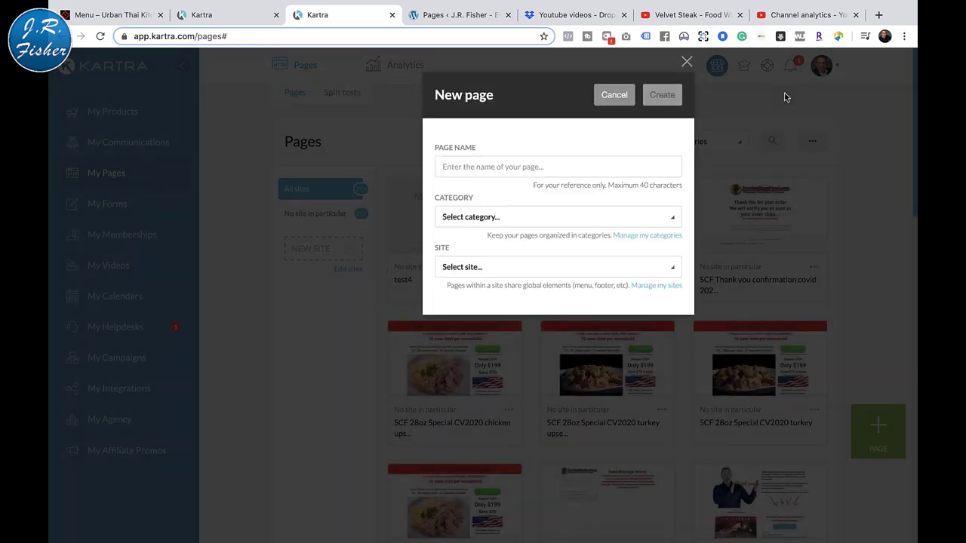
Step: Name the new page "Video sales page"
{"action": "left_click", "coordinate": [499, 167]}
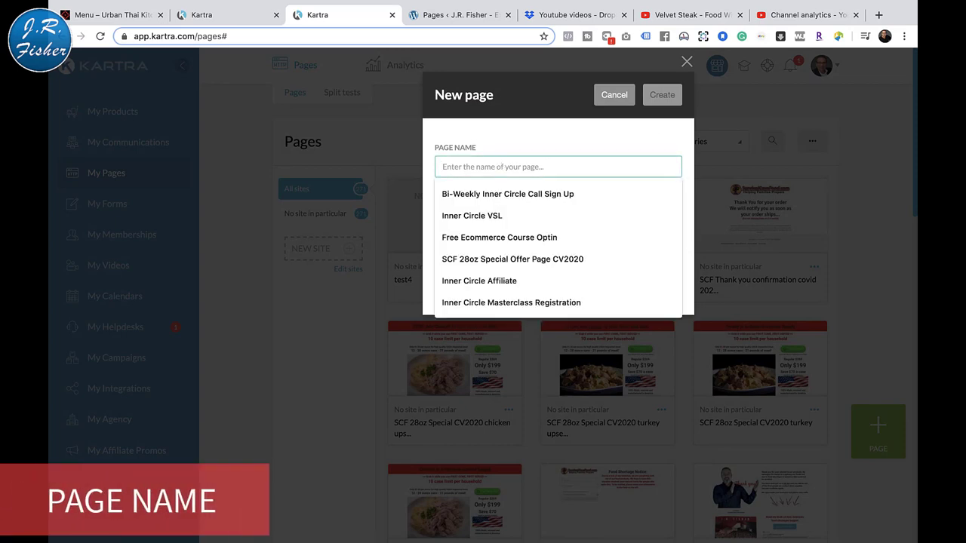
{"action": "type", "text": "Video sa"}
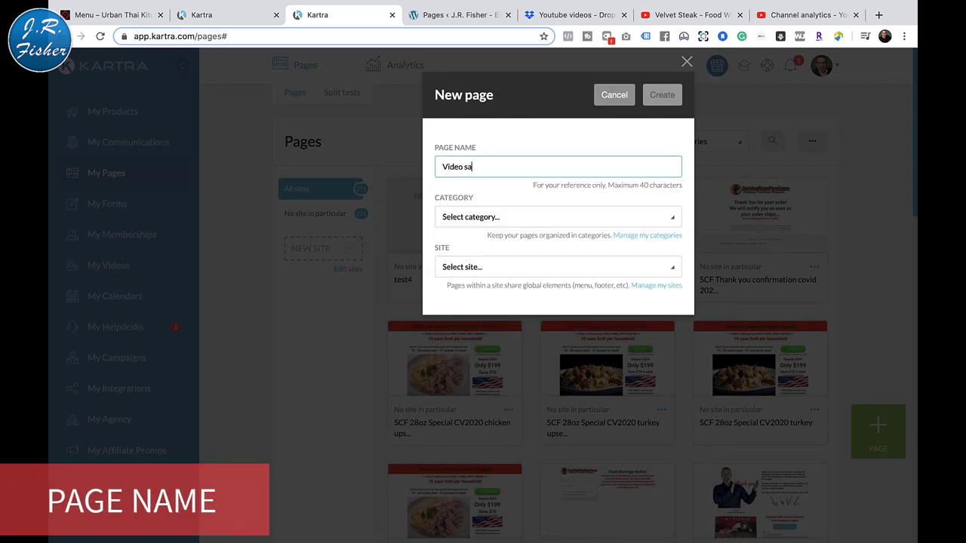
{"action": "type", "text": "les page"}
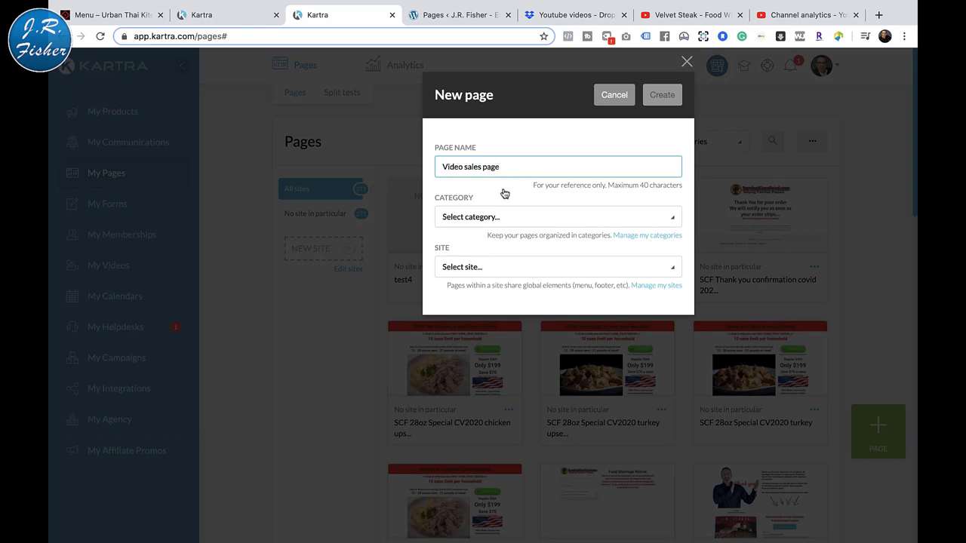
{"action": "left_click", "coordinate": [488, 218]}
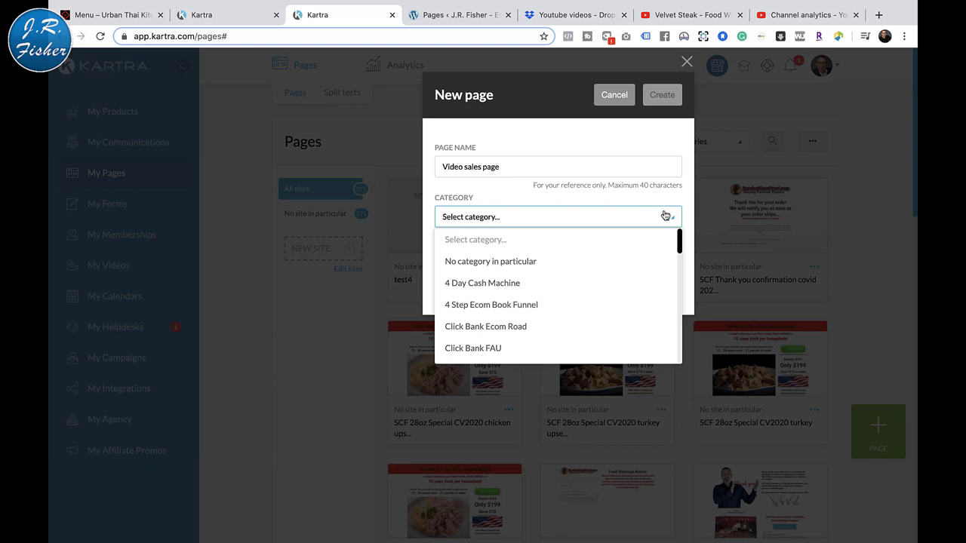
{"action": "scroll", "coordinate": [518, 294], "scroll_direction": "down", "scroll_amount": 15}
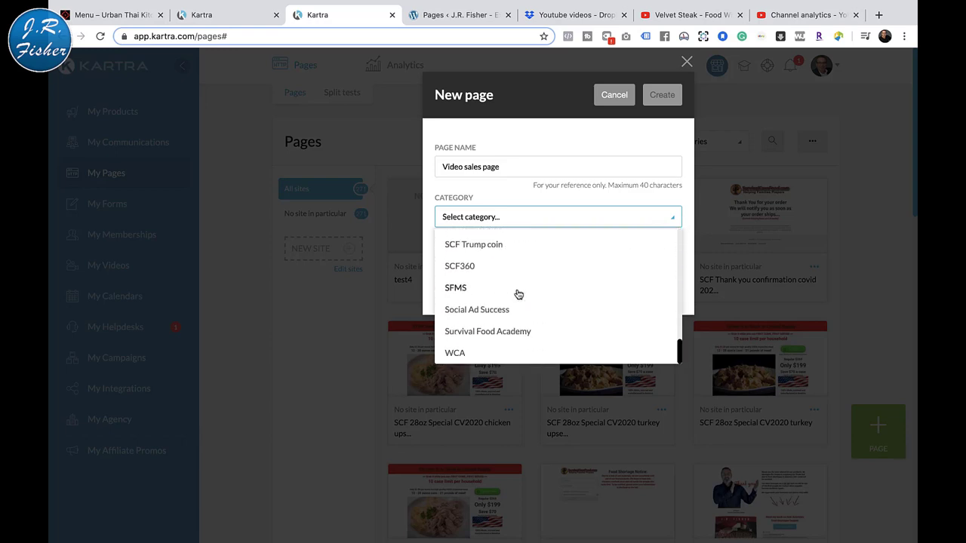
{"action": "left_click", "coordinate": [689, 252]}
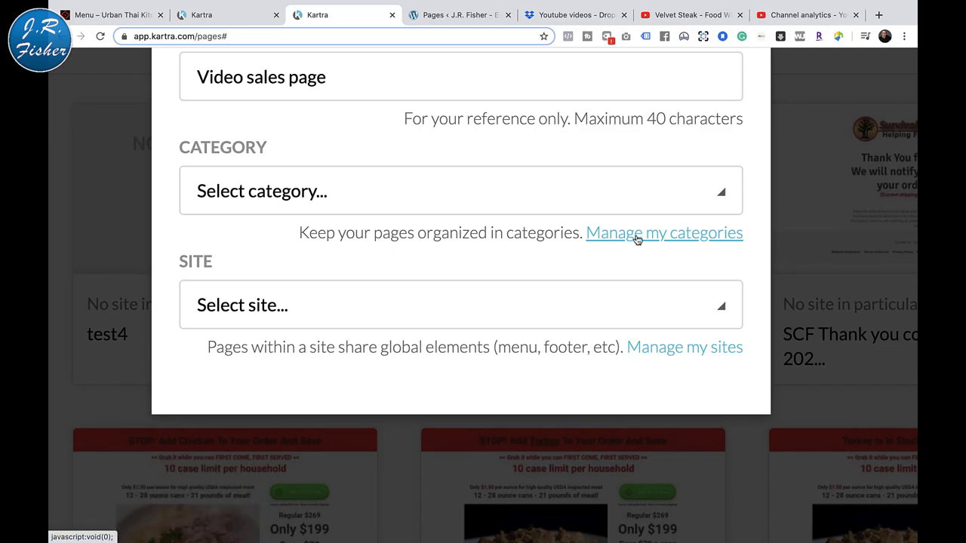
Step: Add a new page category named "Training category" and return to the new page settings
{"action": "left_click", "coordinate": [637, 238]}
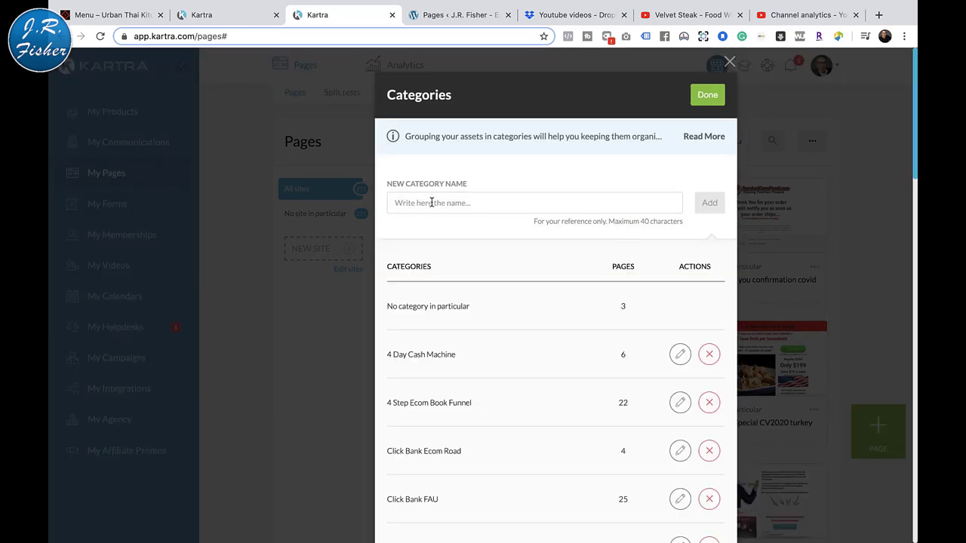
{"action": "left_click", "coordinate": [432, 202]}
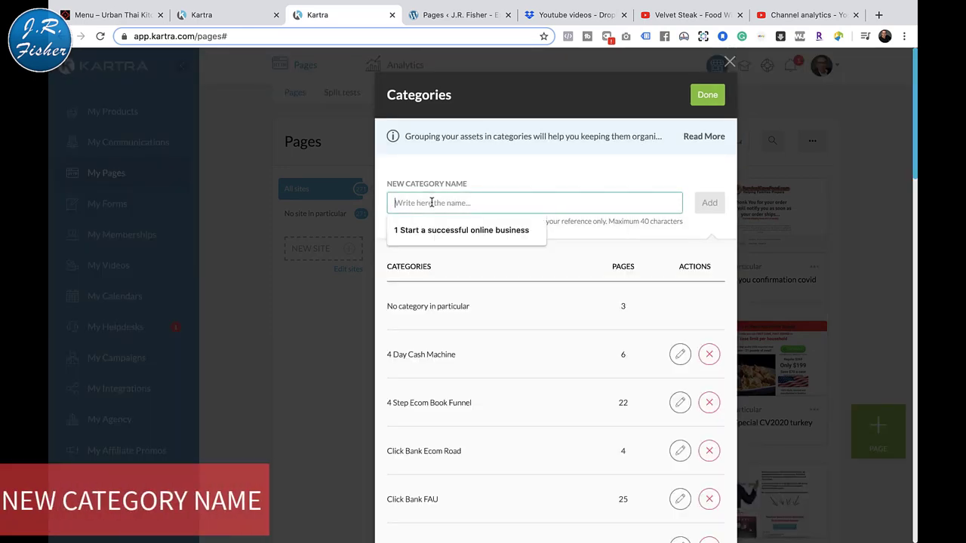
{"action": "type", "text": "Tr"}
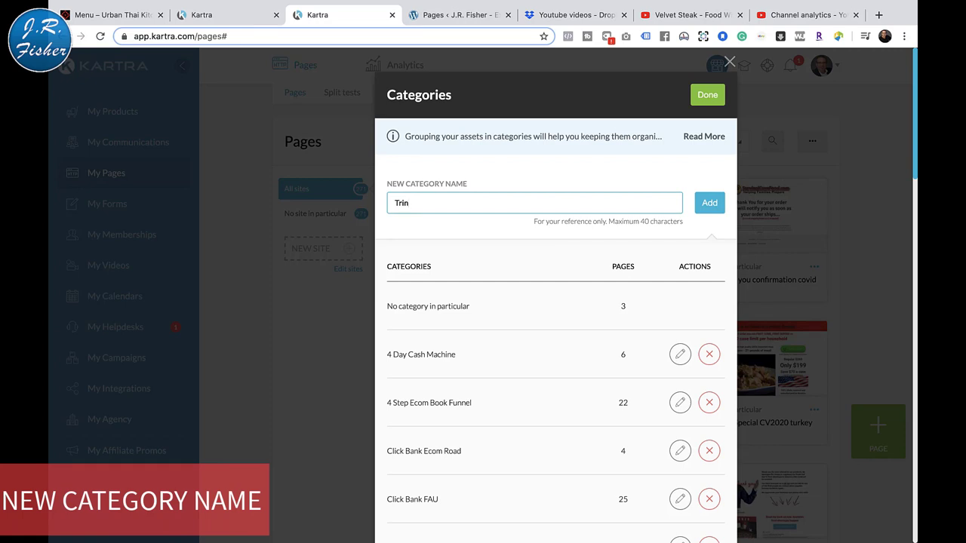
{"action": "type", "text": "aining category"}
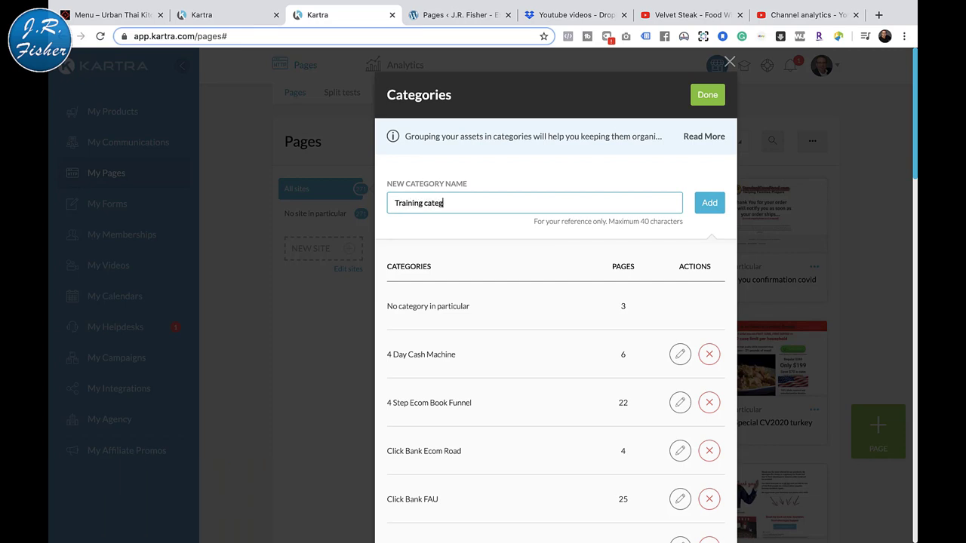
{"action": "left_click", "coordinate": [710, 205]}
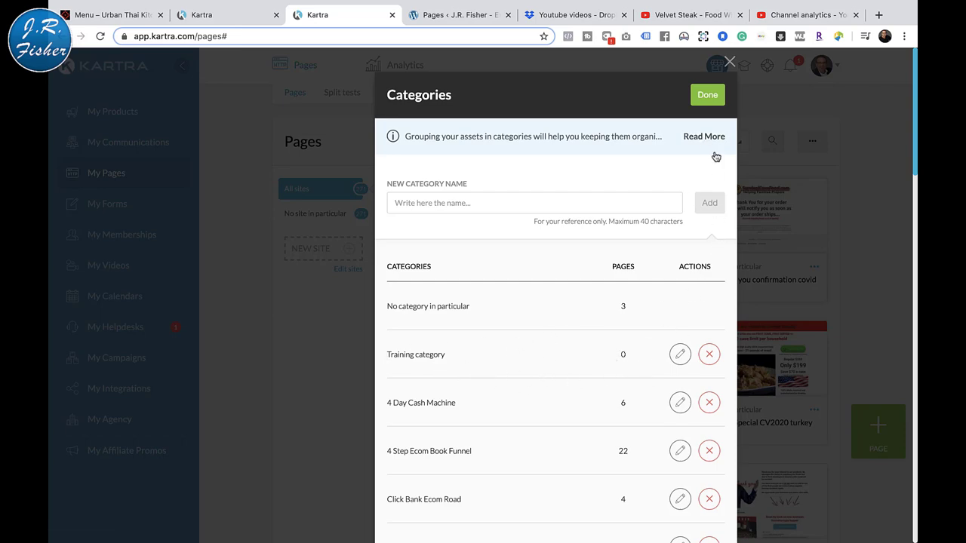
{"action": "left_click", "coordinate": [705, 93]}
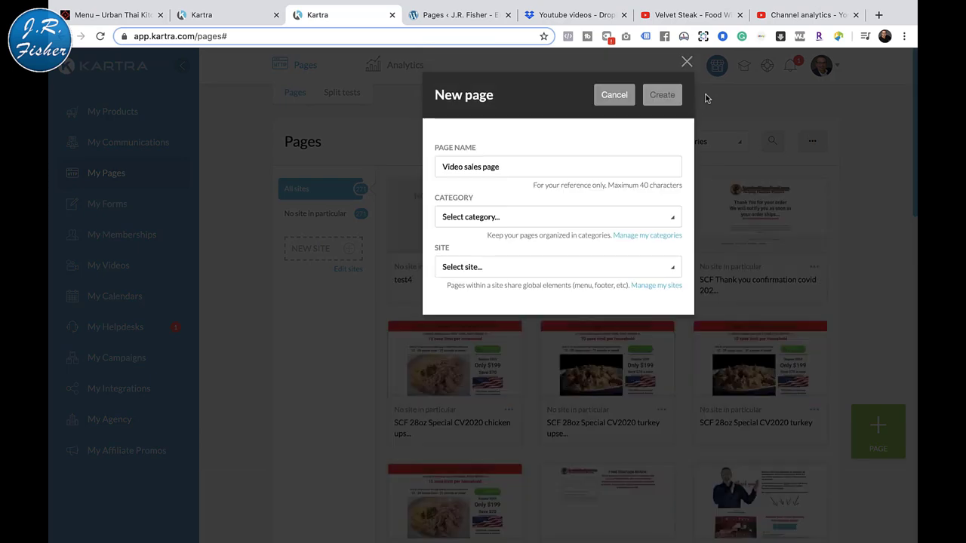
Step: Assign the page to "Training category" with "No site in particular" and create it
{"action": "left_click", "coordinate": [554, 218]}
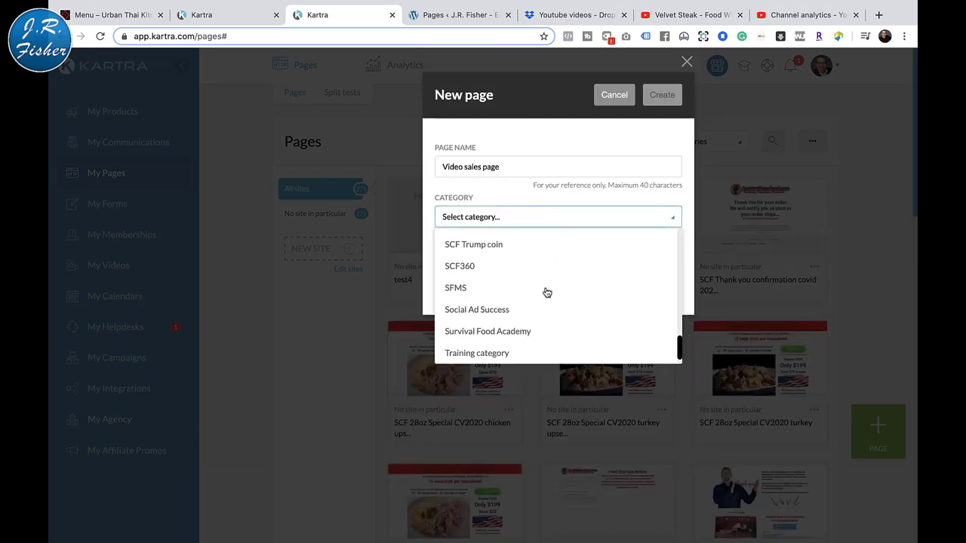
{"action": "scroll", "coordinate": [547, 294], "scroll_direction": "down", "scroll_amount": 1}
{"action": "left_click", "coordinate": [475, 332]}
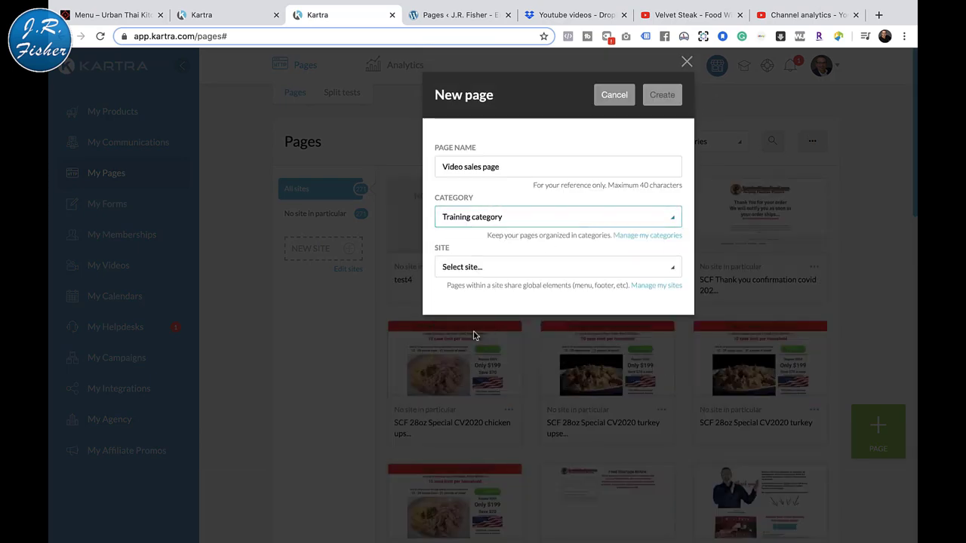
{"action": "left_click", "coordinate": [475, 269]}
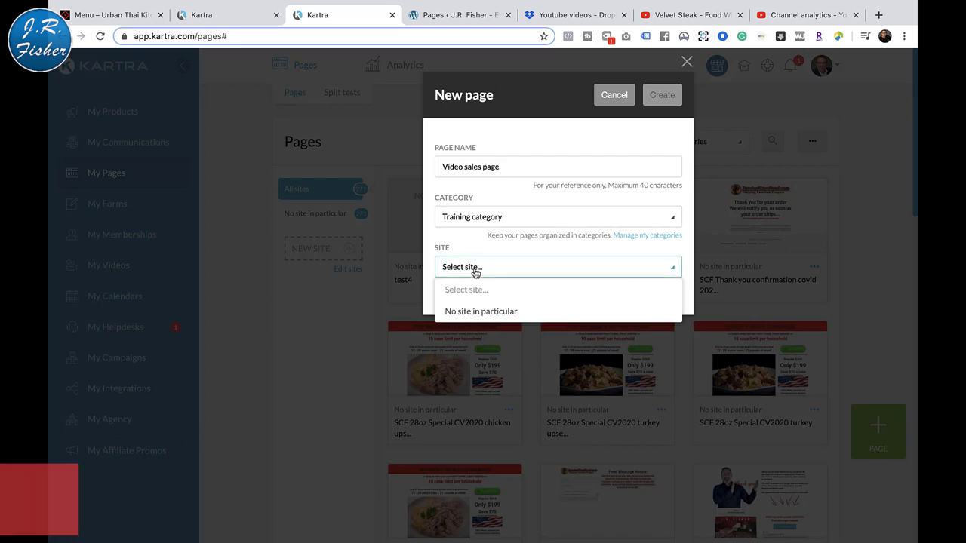
{"action": "left_click", "coordinate": [476, 312]}
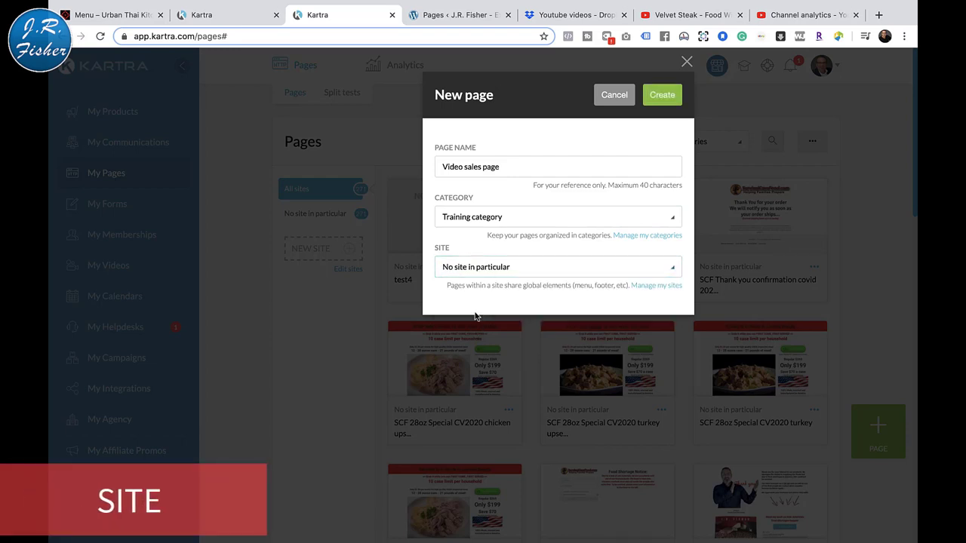
{"action": "left_click", "coordinate": [658, 98]}
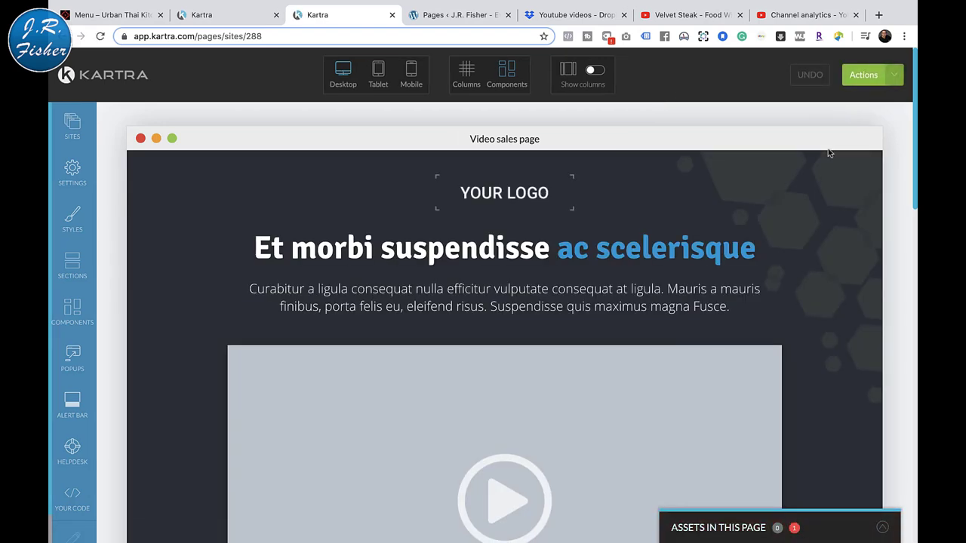
Step: Fill the page's video placeholder with the Kartra video "Bearded video" from the Inner Circle category and apply it
{"action": "scroll", "coordinate": [783, 292], "scroll_direction": "down", "scroll_amount": 2}
{"action": "scroll", "coordinate": [783, 294], "scroll_direction": "down", "scroll_amount": 4}
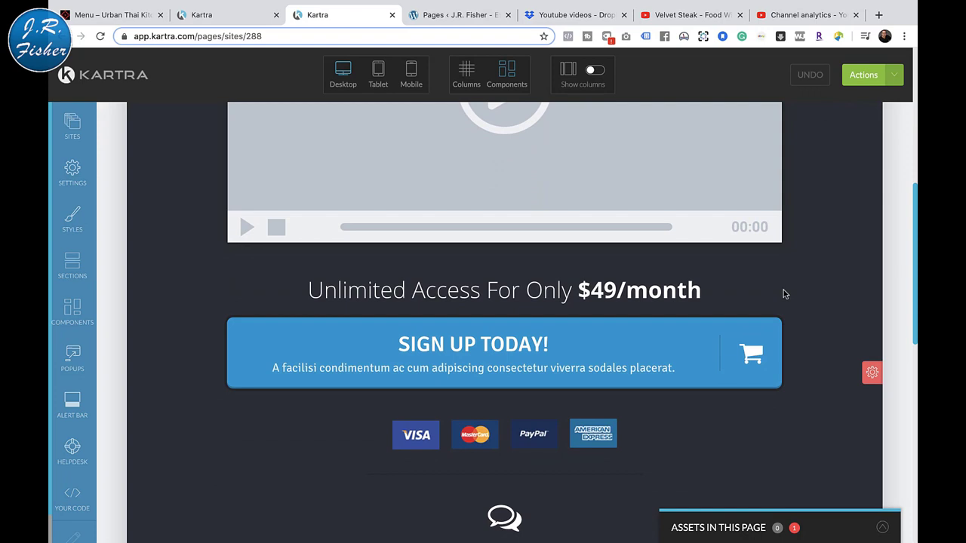
{"action": "scroll", "coordinate": [783, 292], "scroll_direction": "up", "scroll_amount": 6}
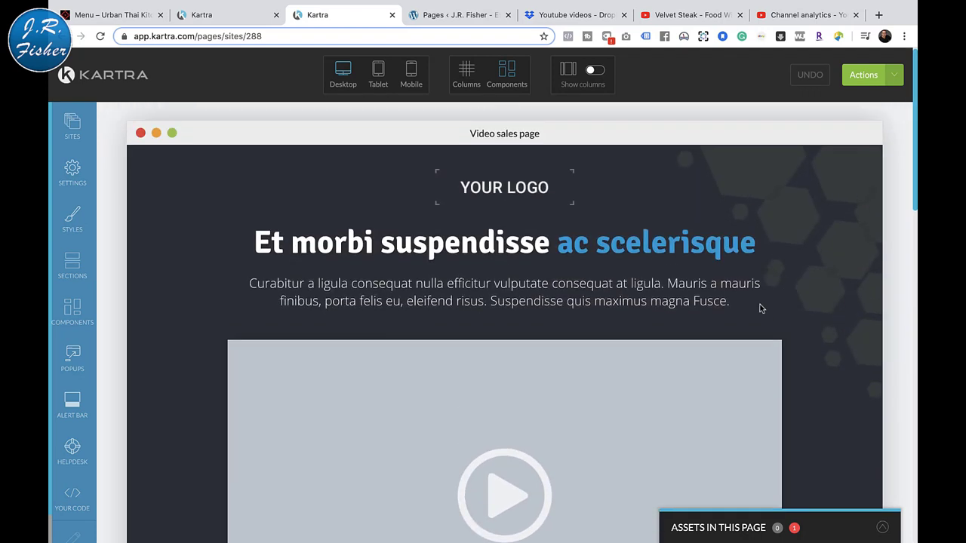
{"action": "mouse_move", "coordinate": [528, 378]}
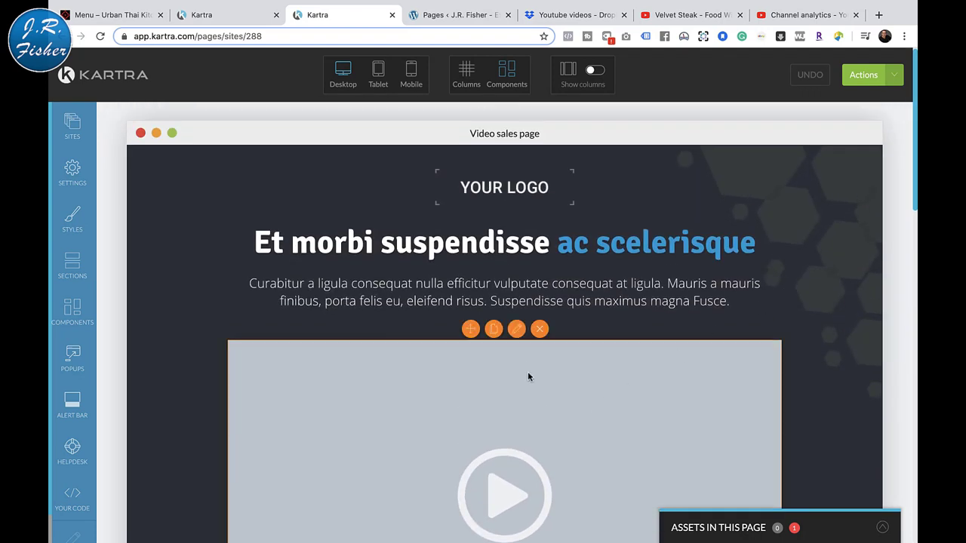
{"action": "left_click", "coordinate": [517, 330]}
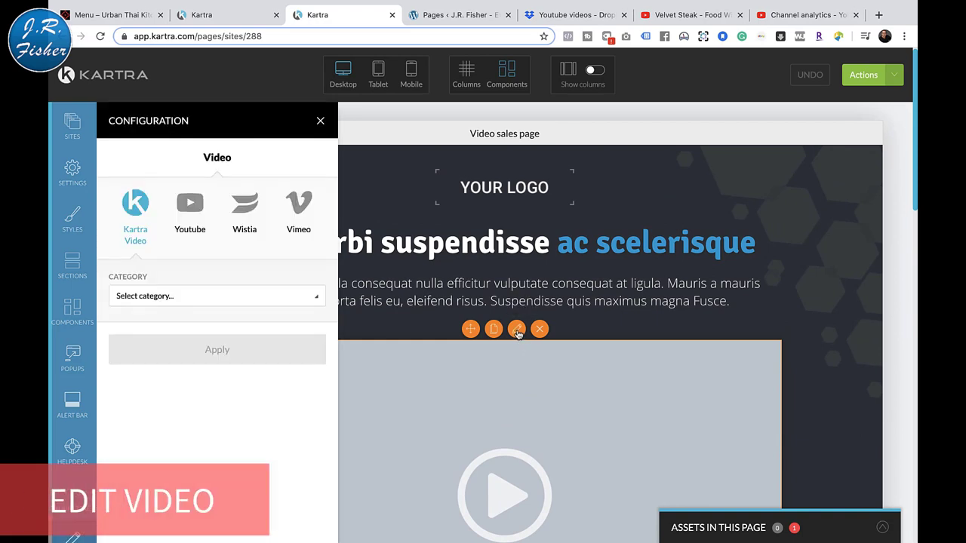
{"action": "left_click", "coordinate": [168, 296]}
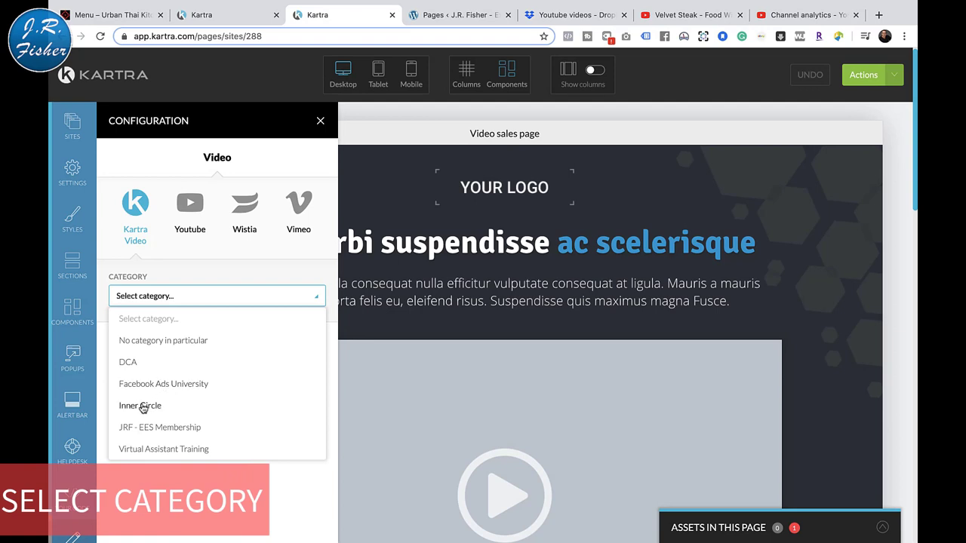
{"action": "left_click", "coordinate": [141, 406]}
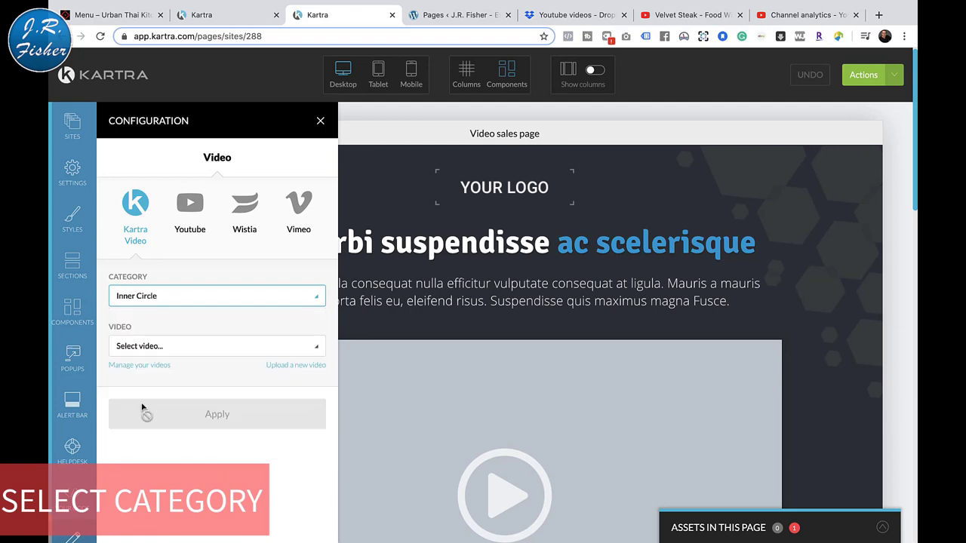
{"action": "left_click", "coordinate": [197, 348]}
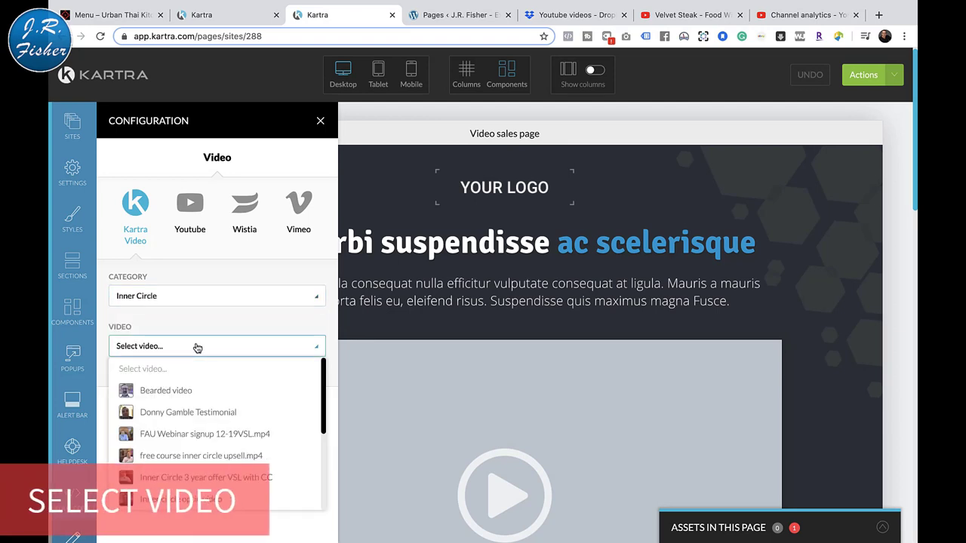
{"action": "left_click", "coordinate": [165, 391]}
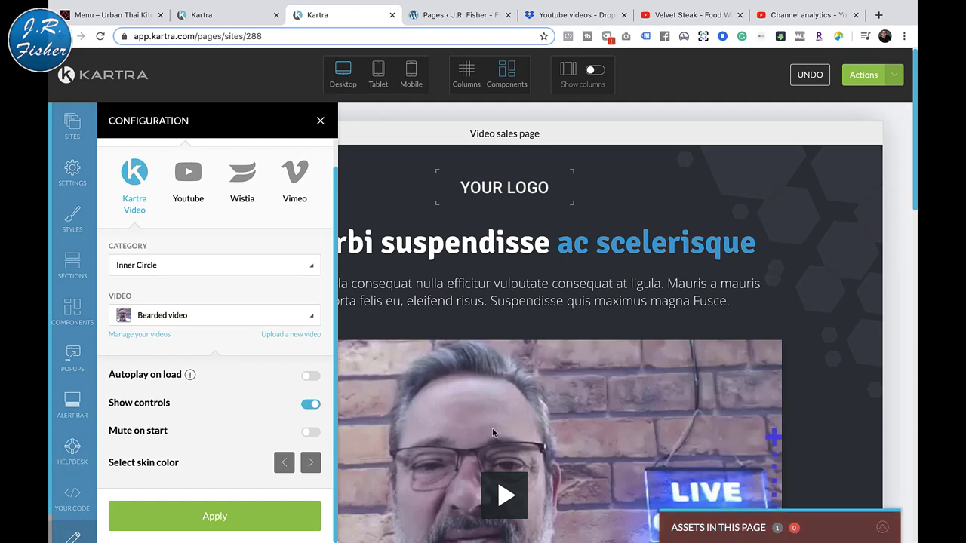
{"action": "left_click", "coordinate": [270, 524]}
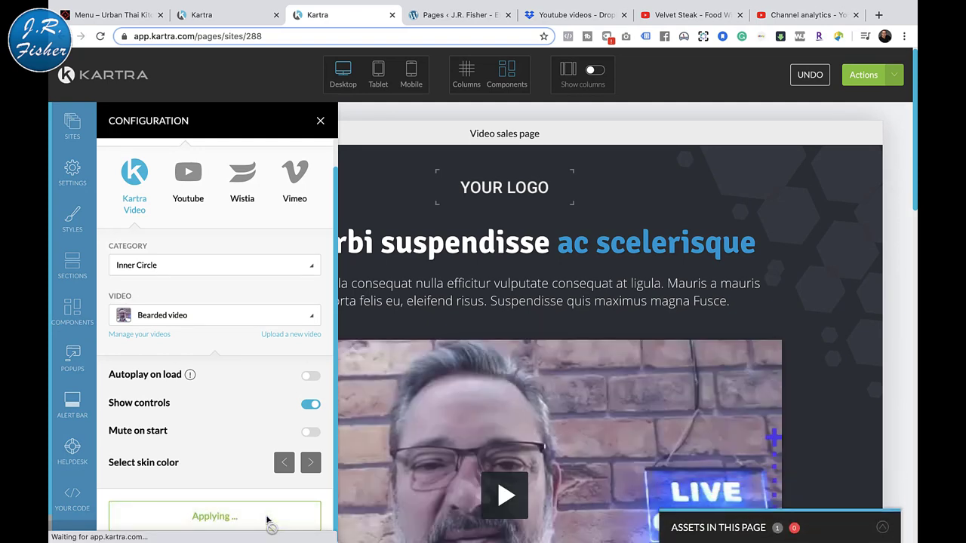
{"action": "left_click", "coordinate": [322, 121]}
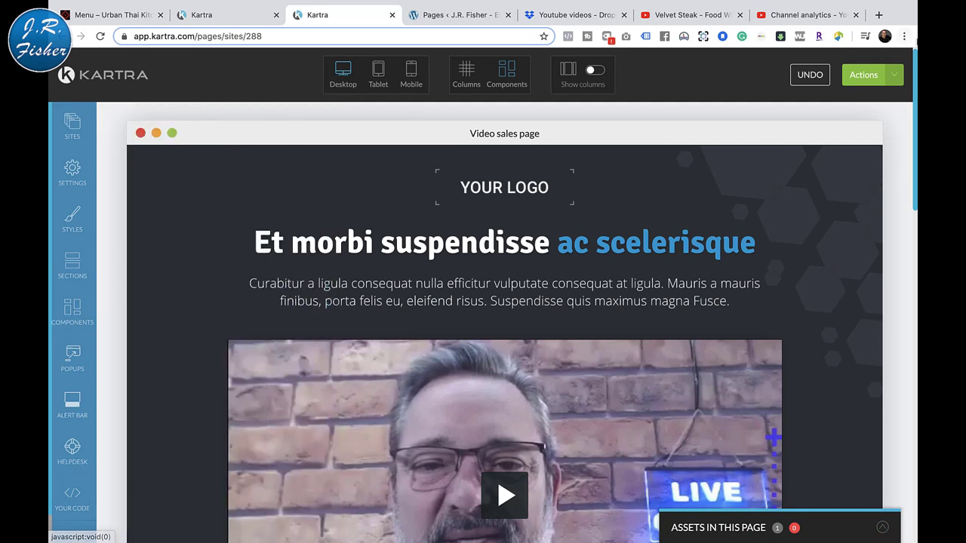
Step: Publish the page live, generating its direct page link and then its embed code
{"action": "left_click", "coordinate": [863, 75]}
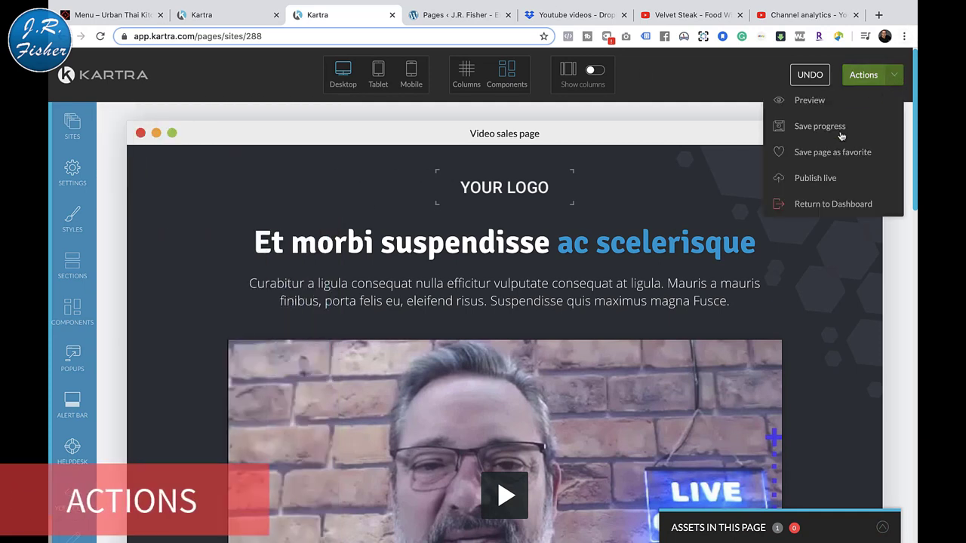
{"action": "left_click", "coordinate": [821, 182]}
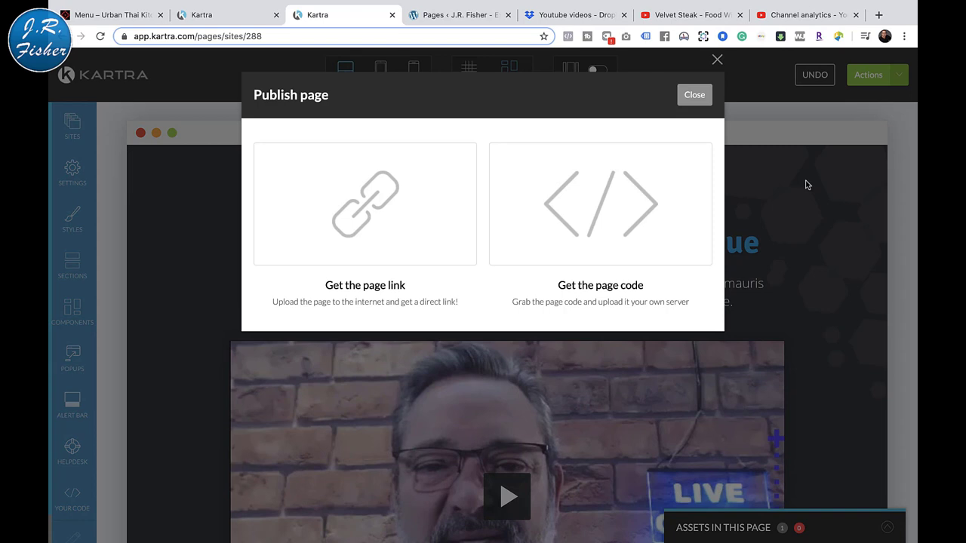
{"action": "left_click", "coordinate": [383, 210]}
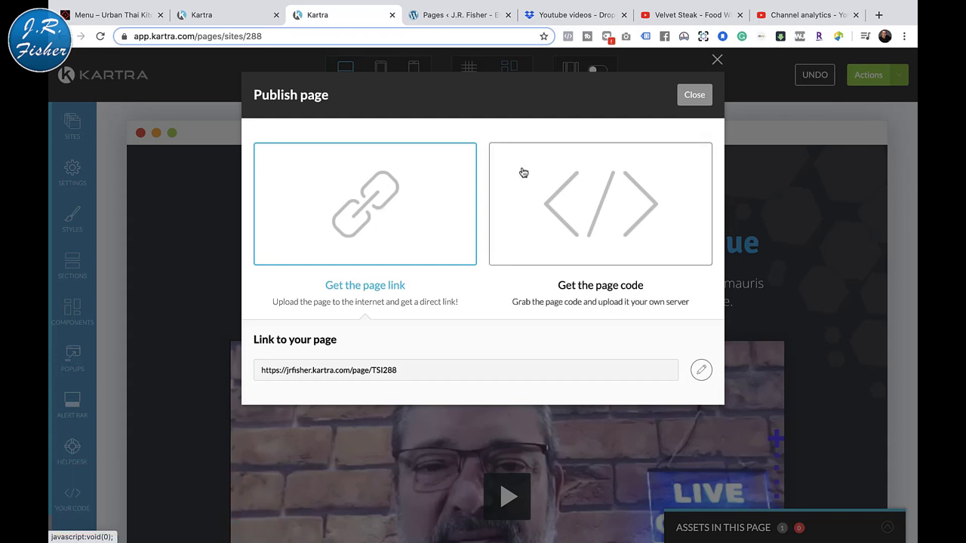
{"action": "left_click", "coordinate": [572, 207]}
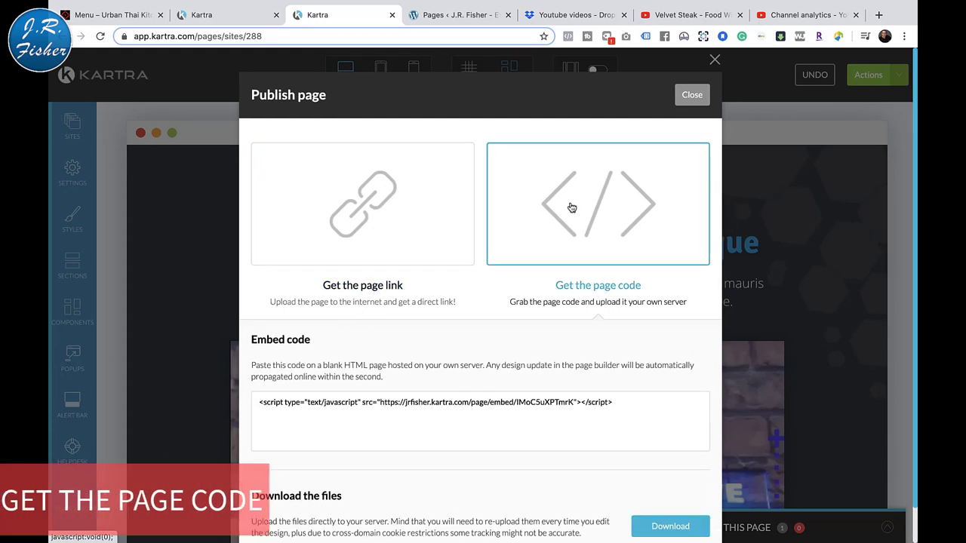
Step: Switch to the WordPress Pages screen, add a new page titled "sales training video", and publish it
{"action": "left_click_drag", "start_coordinate": [572, 208], "coordinate": [388, 155]}
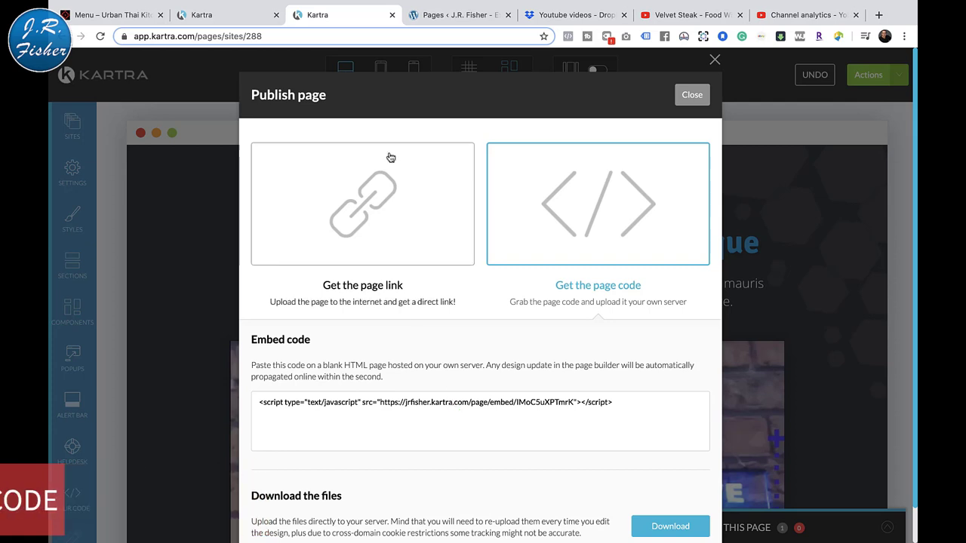
{"action": "left_click", "coordinate": [442, 25]}
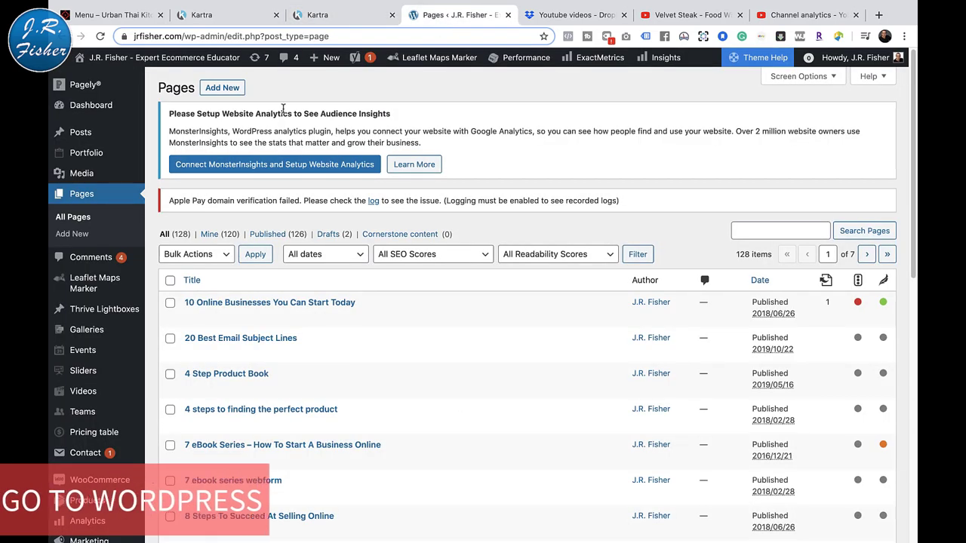
{"action": "left_click", "coordinate": [223, 89]}
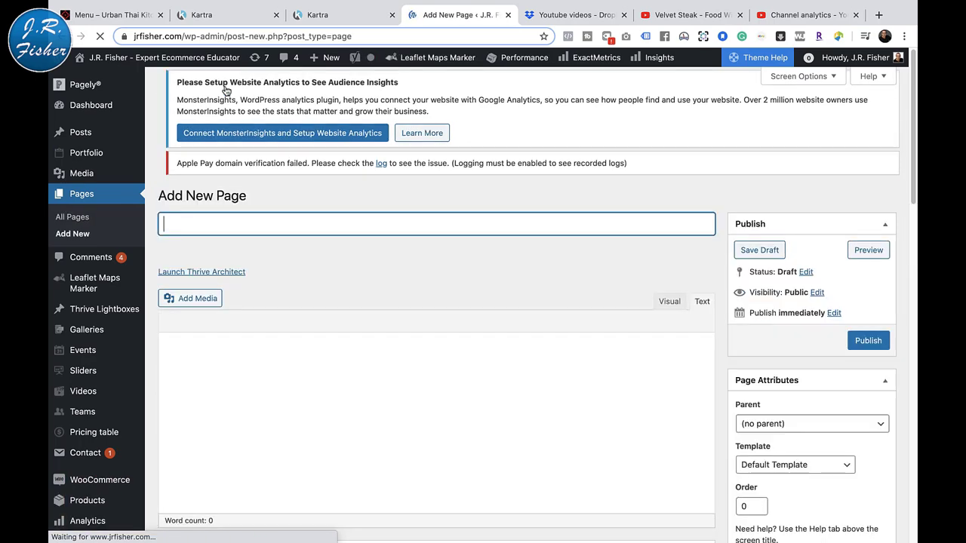
{"action": "type", "text": "sale"}
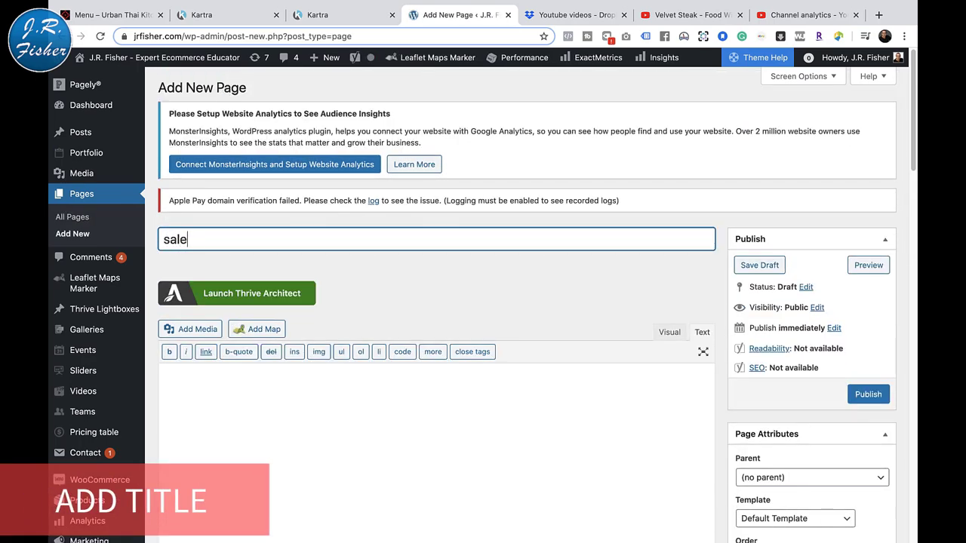
{"action": "type", "text": "s training "}
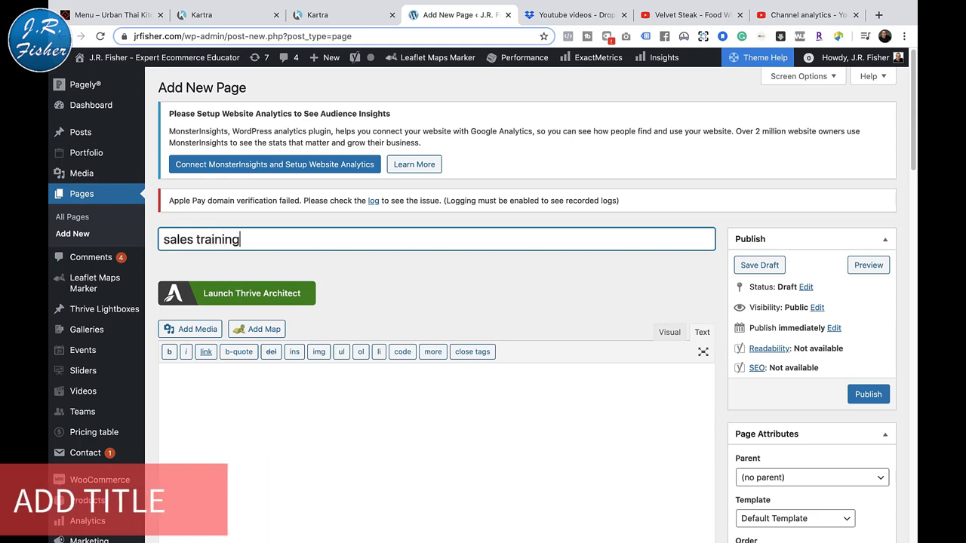
{"action": "type", "text": "video"}
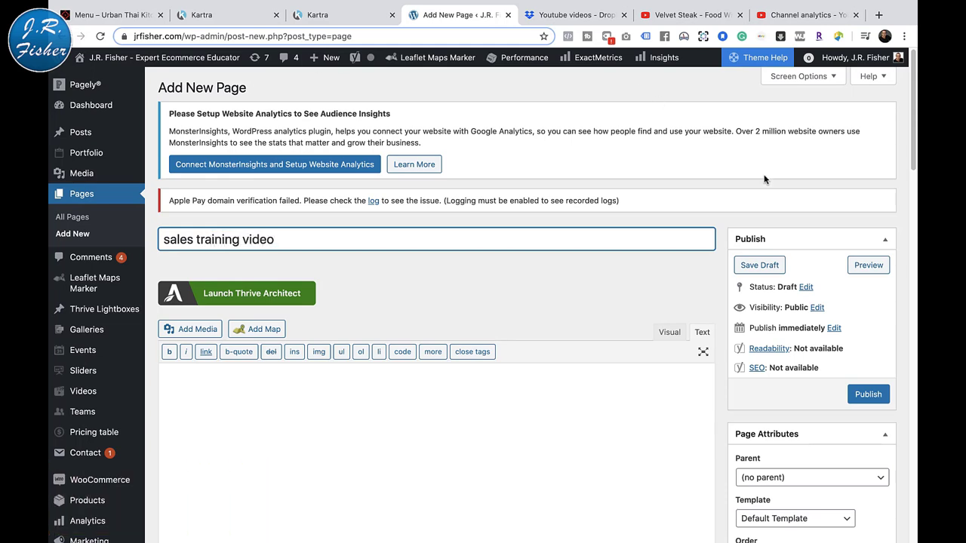
{"action": "left_click", "coordinate": [866, 394]}
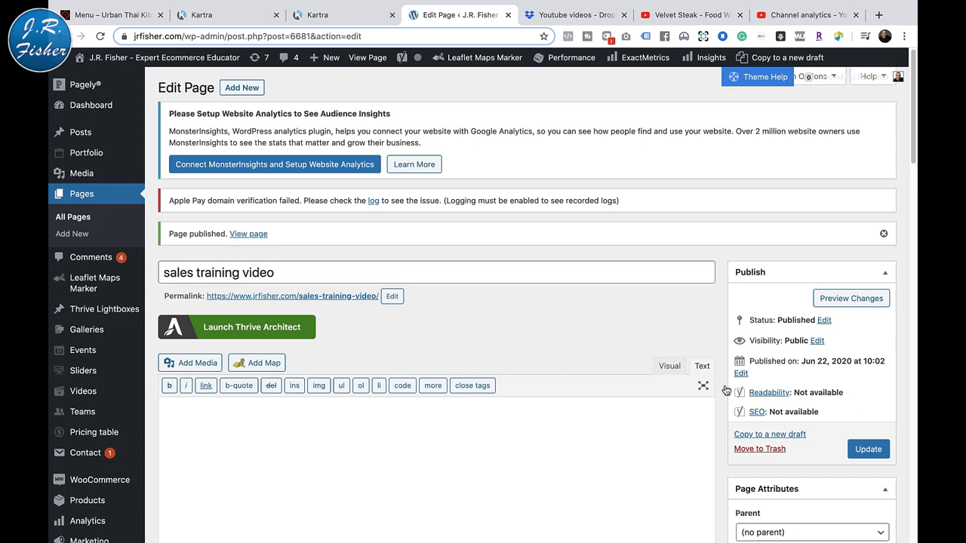
Step: After viewing the published page, set its template to Blank Slate in the page editor and update it
{"action": "left_click", "coordinate": [332, 299]}
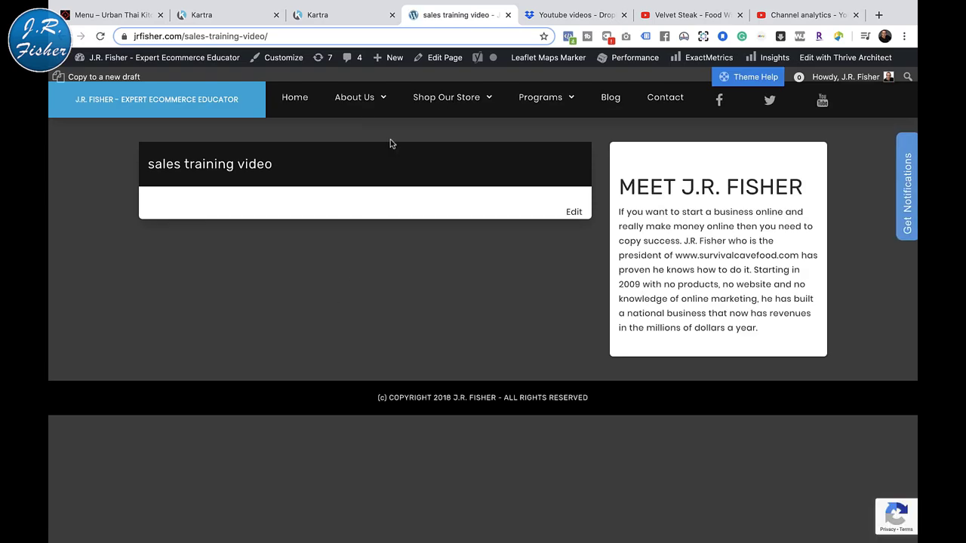
{"action": "left_click", "coordinate": [99, 36]}
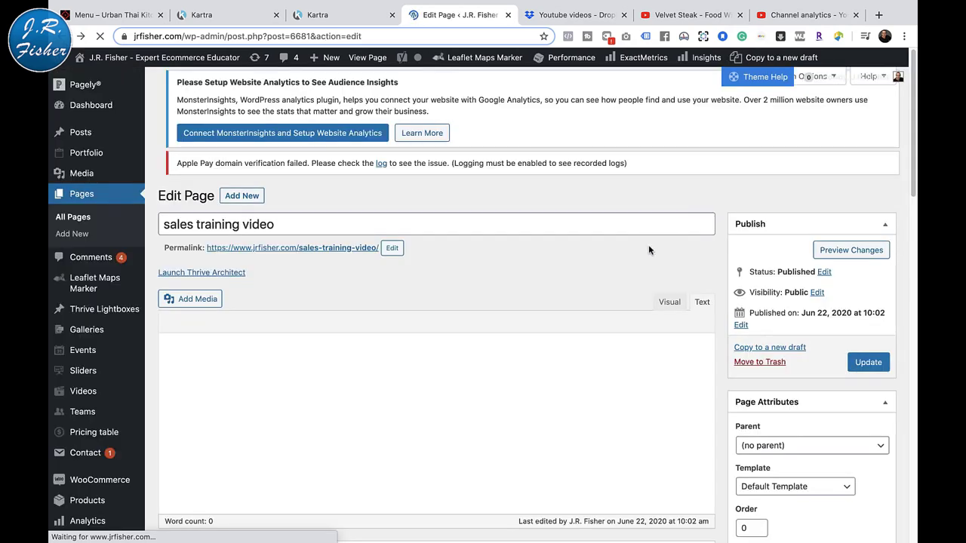
{"action": "scroll", "coordinate": [792, 418], "scroll_direction": "down", "scroll_amount": 3}
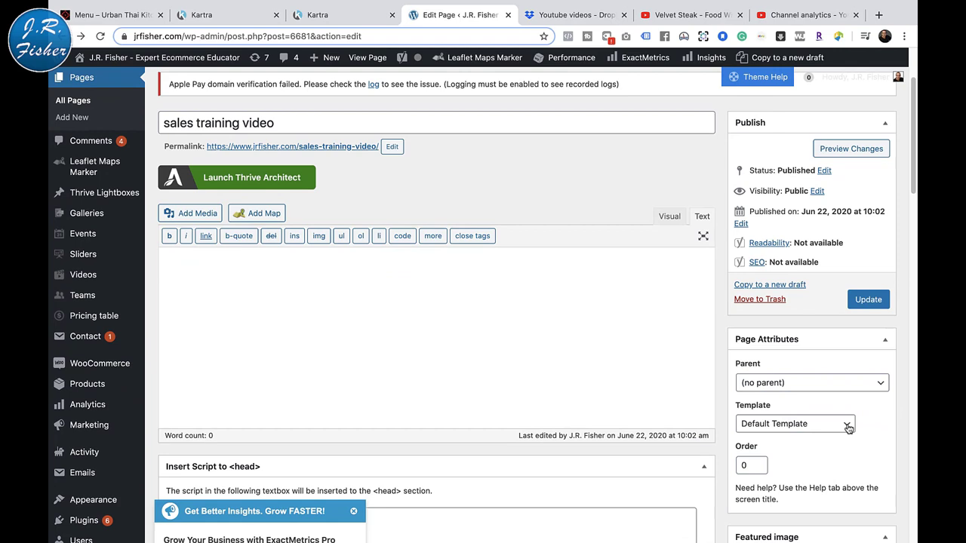
{"action": "left_click", "coordinate": [848, 425]}
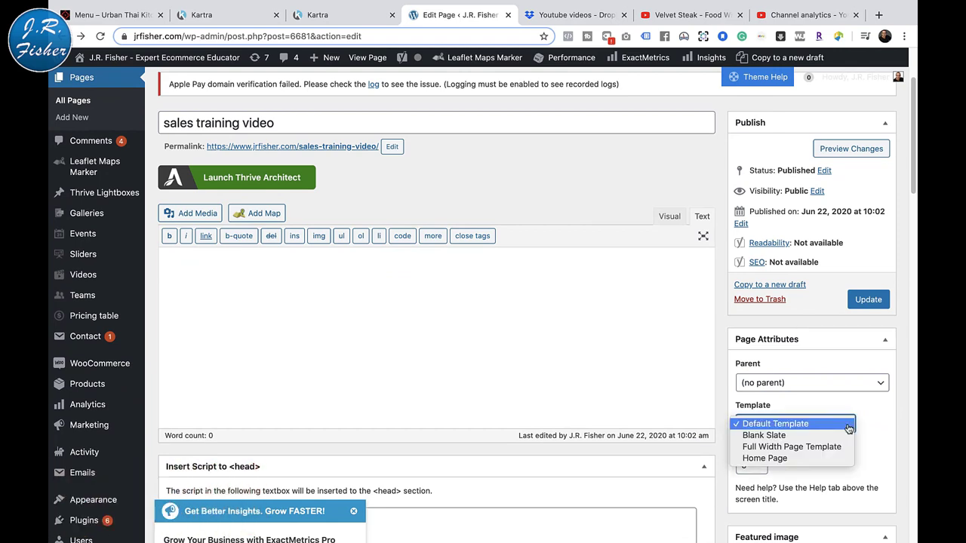
{"action": "left_click", "coordinate": [800, 443]}
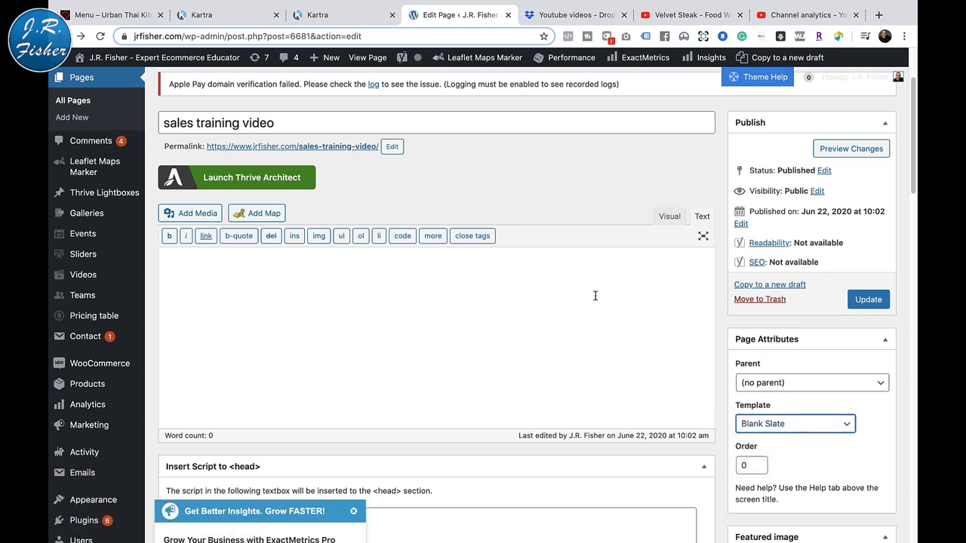
{"action": "left_click", "coordinate": [869, 300]}
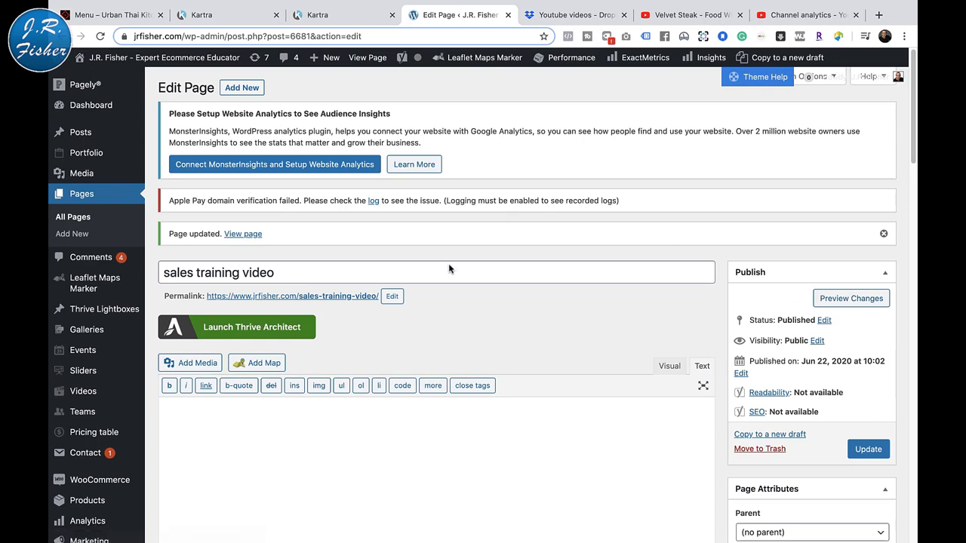
Step: Check the live page, open it in Thrive Architect, and add a Custom HTML element to the canvas
{"action": "left_click", "coordinate": [324, 297]}
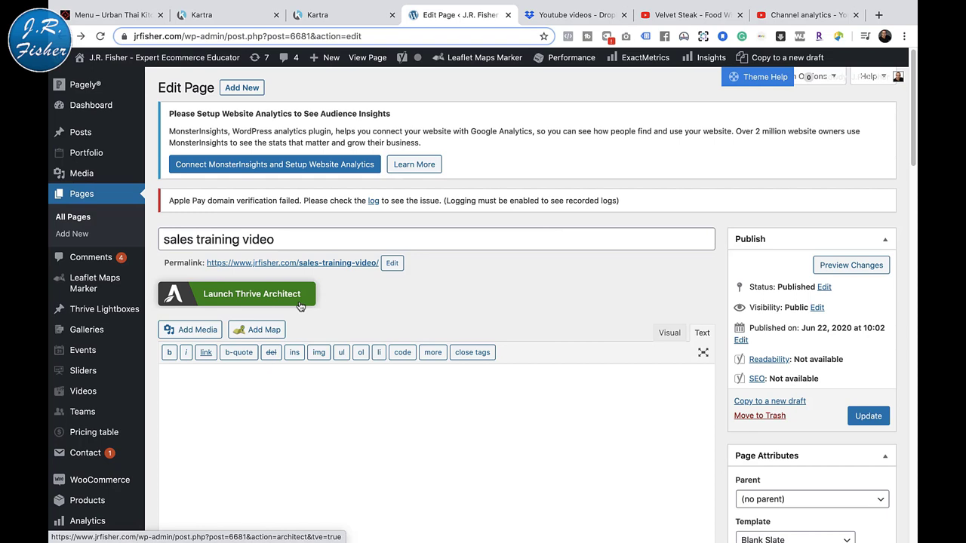
{"action": "left_click", "coordinate": [270, 295]}
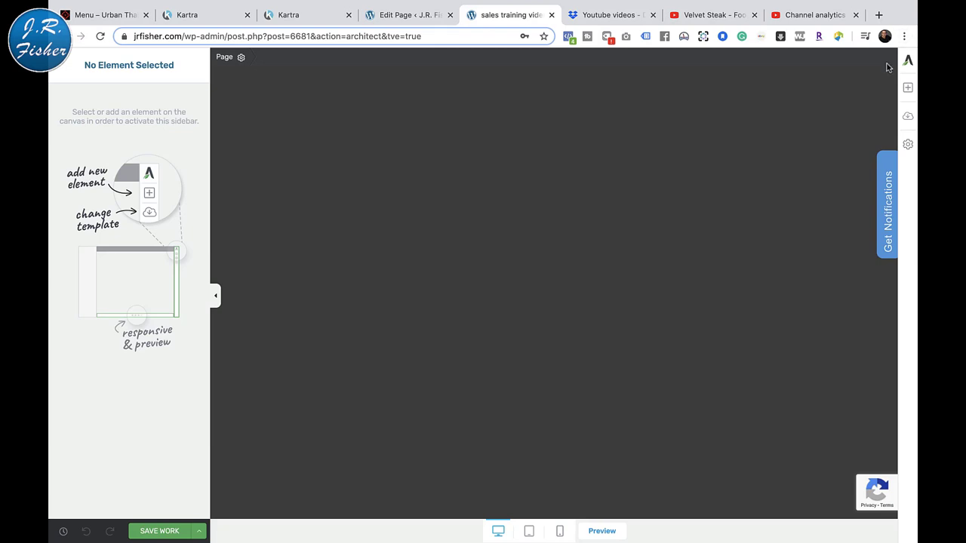
{"action": "left_click", "coordinate": [908, 89]}
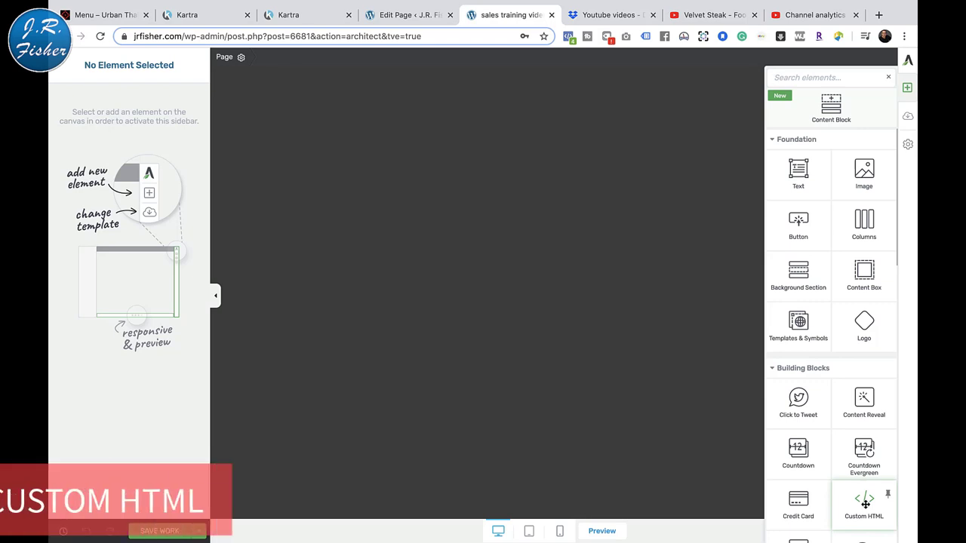
{"action": "left_click_drag", "start_coordinate": [865, 504], "coordinate": [463, 68]}
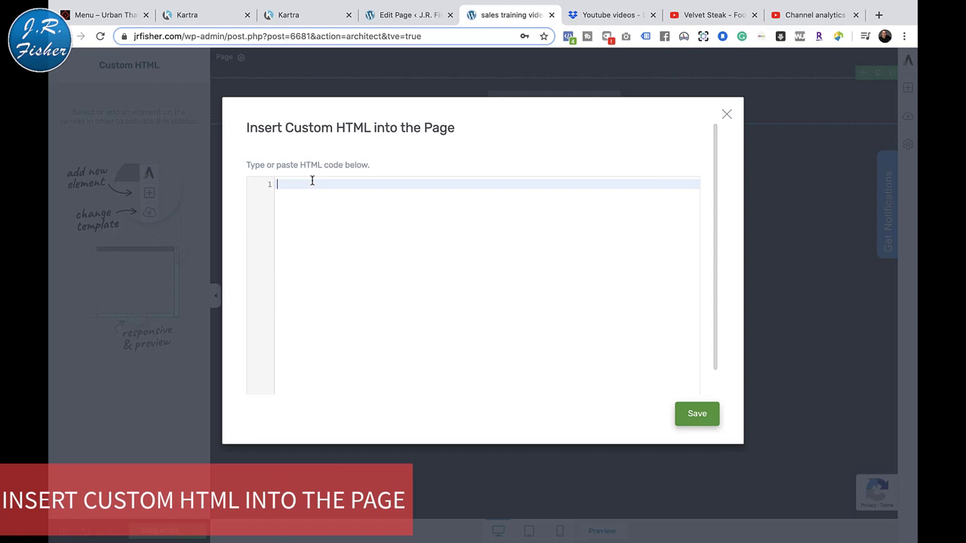
Step: Copy the page's embed code from Kartra into the Custom HTML element in Thrive Architect and save the work
{"action": "left_click", "coordinate": [317, 17]}
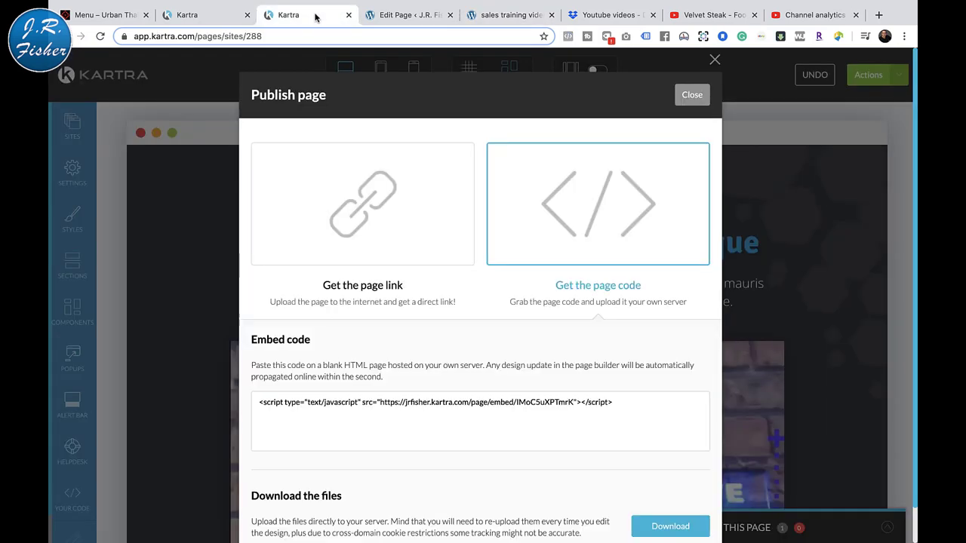
{"action": "left_click", "coordinate": [485, 404]}
{"action": "key", "text": "super+c"}
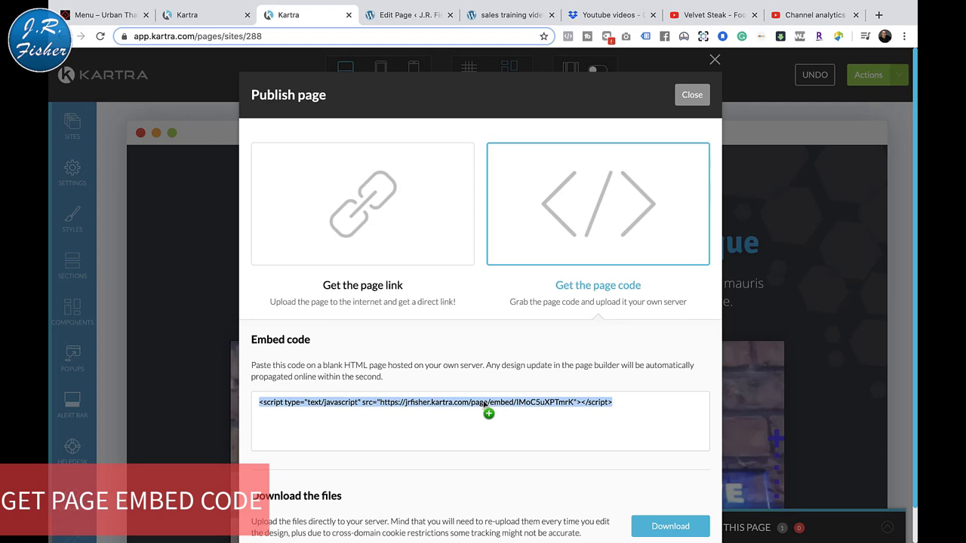
{"action": "left_click", "coordinate": [398, 23]}
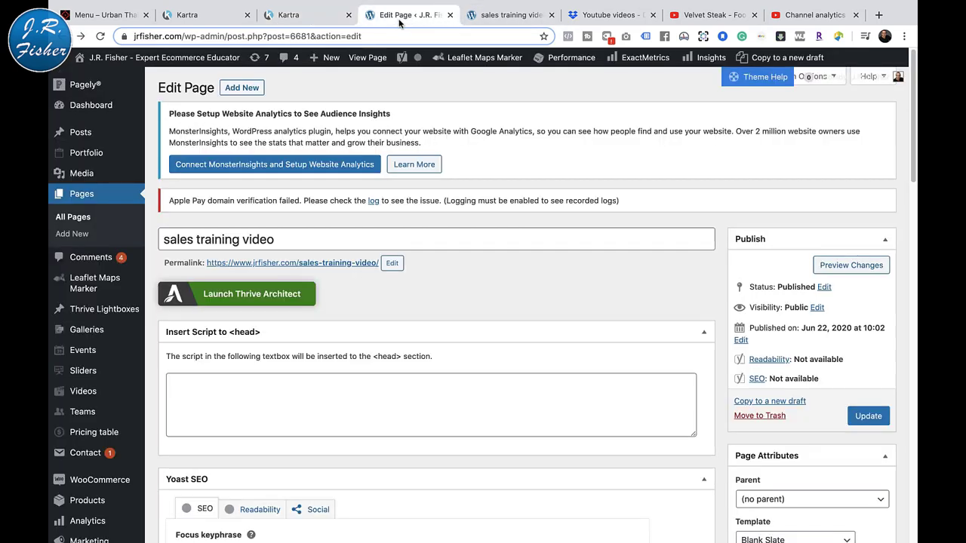
{"action": "left_click", "coordinate": [503, 23]}
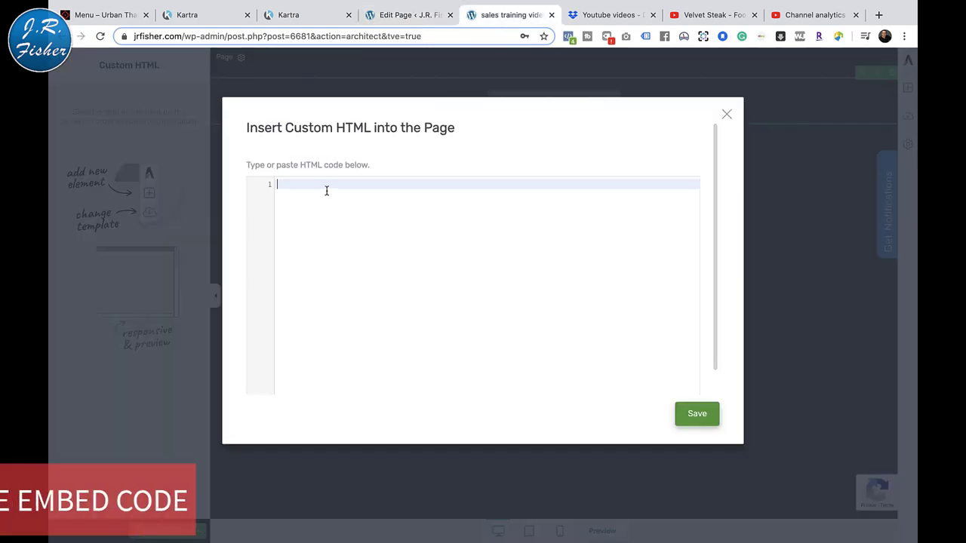
{"action": "key", "text": "super+v"}
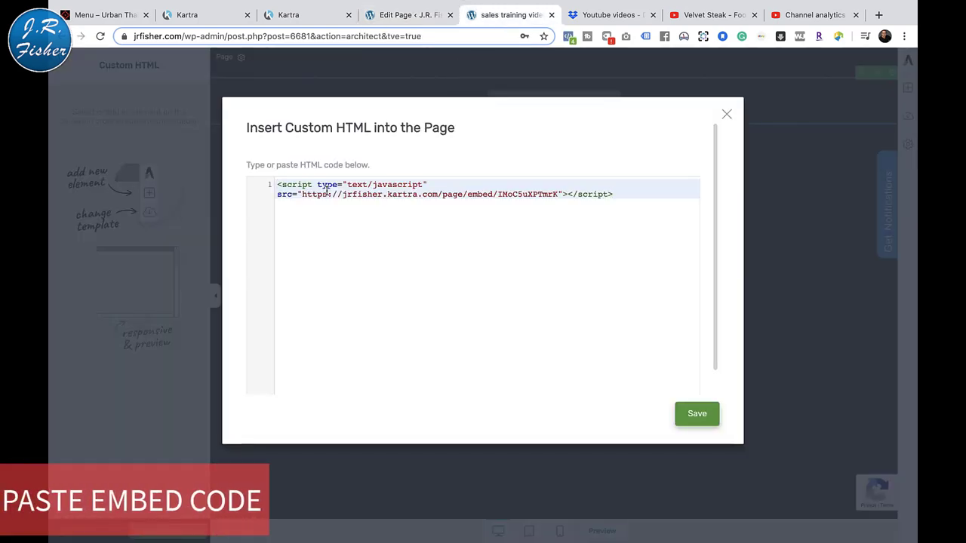
{"action": "left_click", "coordinate": [699, 416]}
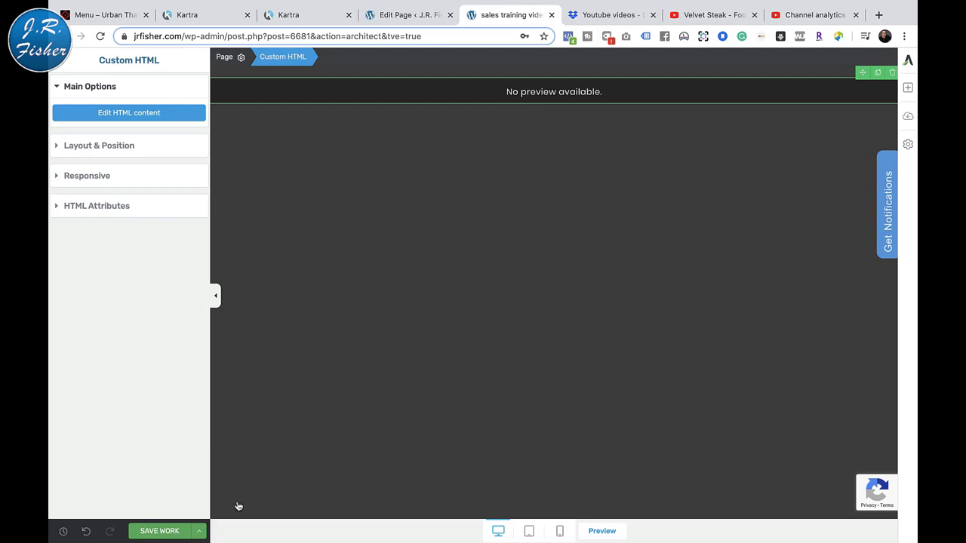
{"action": "left_click", "coordinate": [159, 532]}
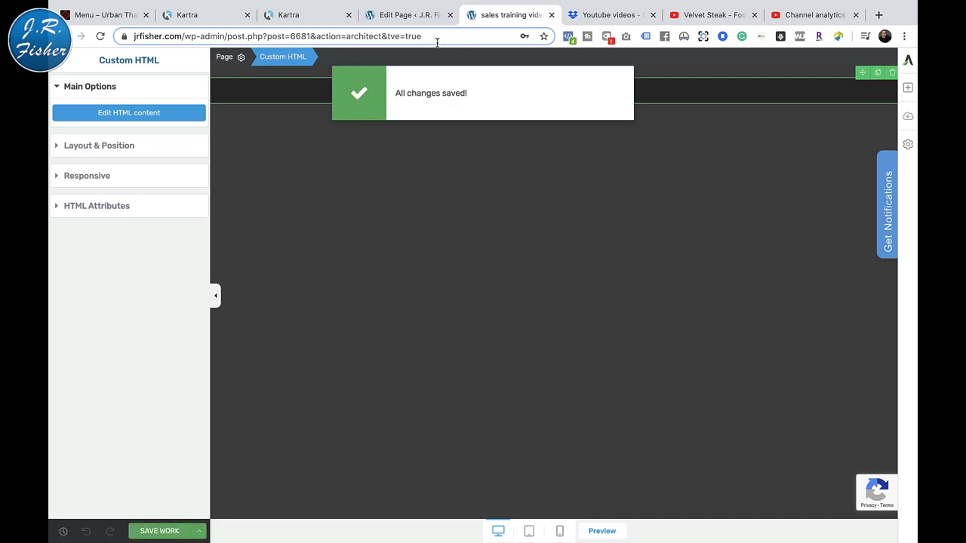
Step: Update the "sales training video" page in WordPress and view the live page through its sign-up section
{"action": "left_click", "coordinate": [410, 15]}
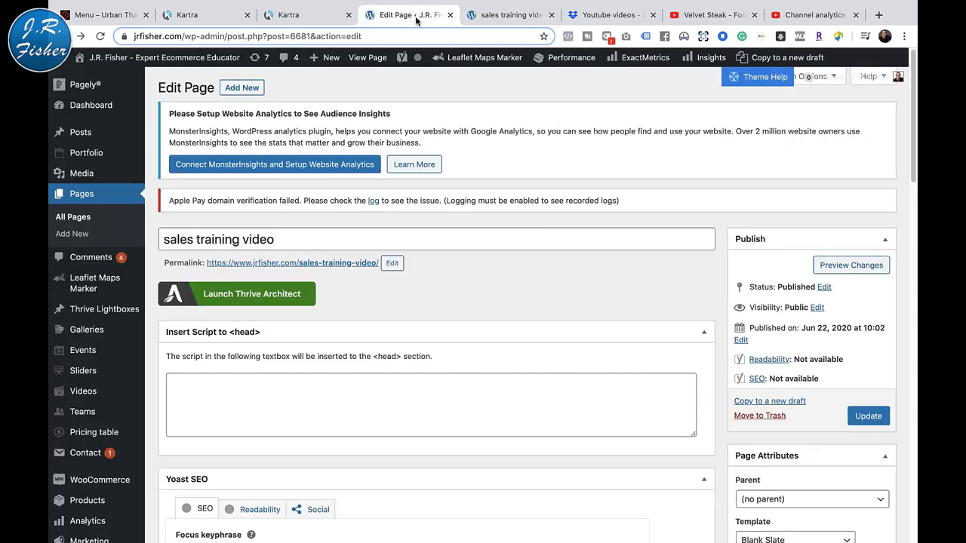
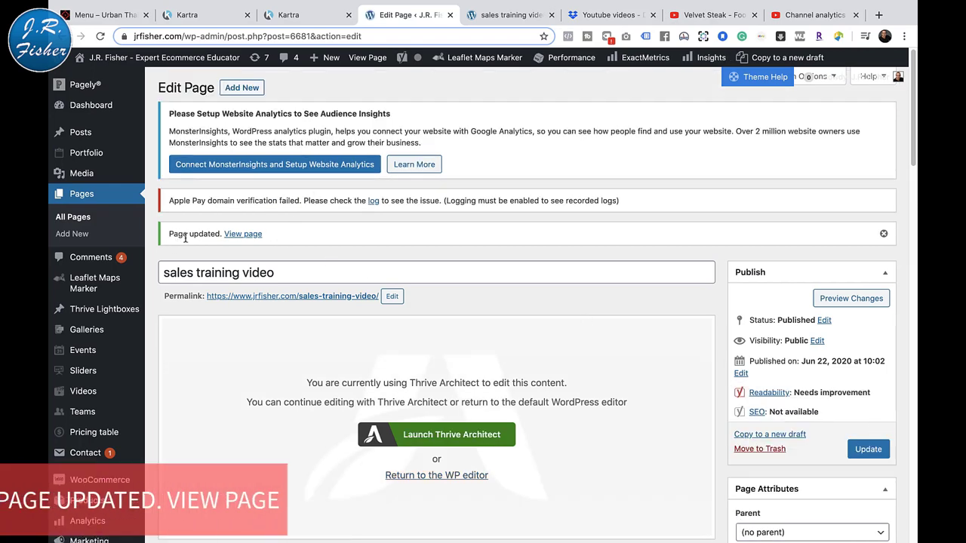
{"action": "left_click", "coordinate": [243, 237]}
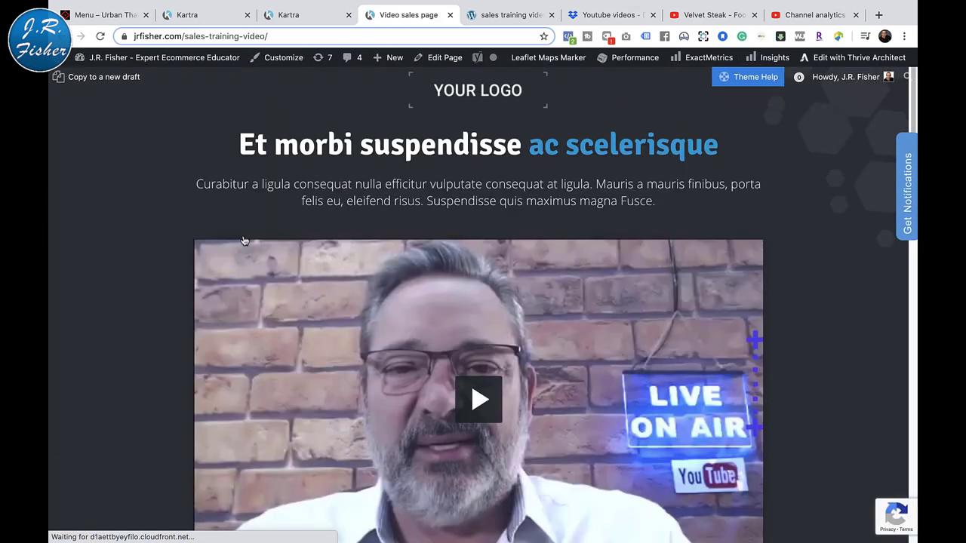
{"action": "scroll", "coordinate": [811, 339], "scroll_direction": "down", "scroll_amount": 6}
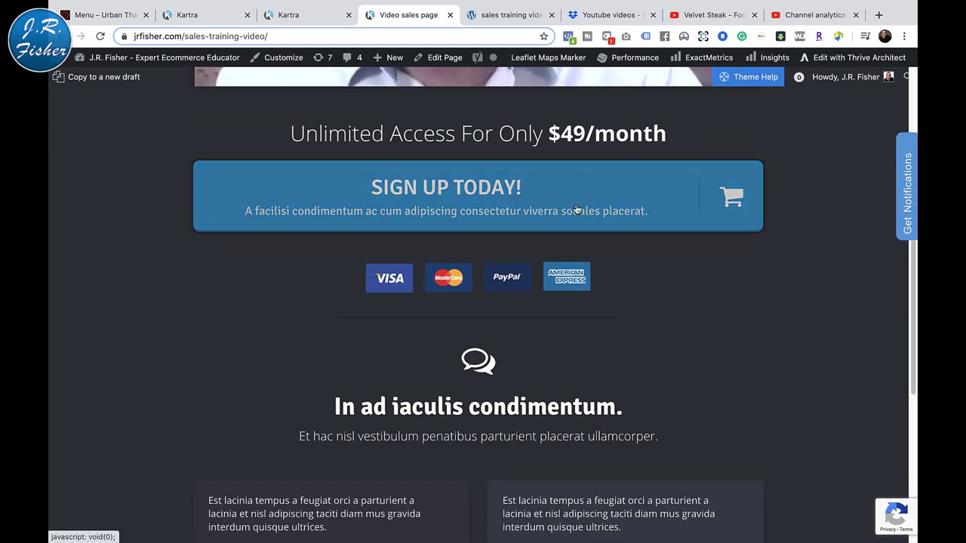
{"action": "scroll", "coordinate": [675, 291], "scroll_direction": "up", "scroll_amount": 6}
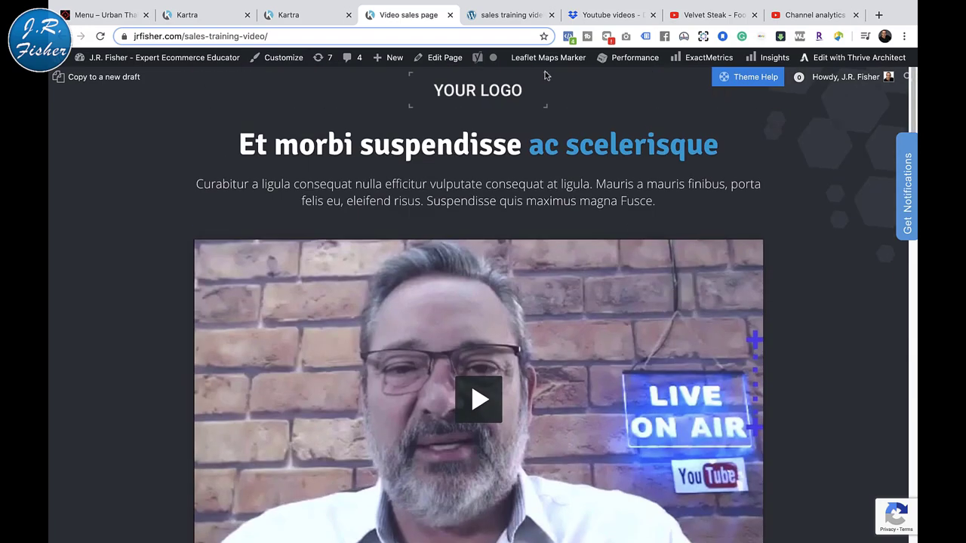
Step: Switch to the Kartra page editor, dismiss the publish dialog, and open the link settings of the "SIGN UP TODAY!" button
{"action": "left_click", "coordinate": [298, 18]}
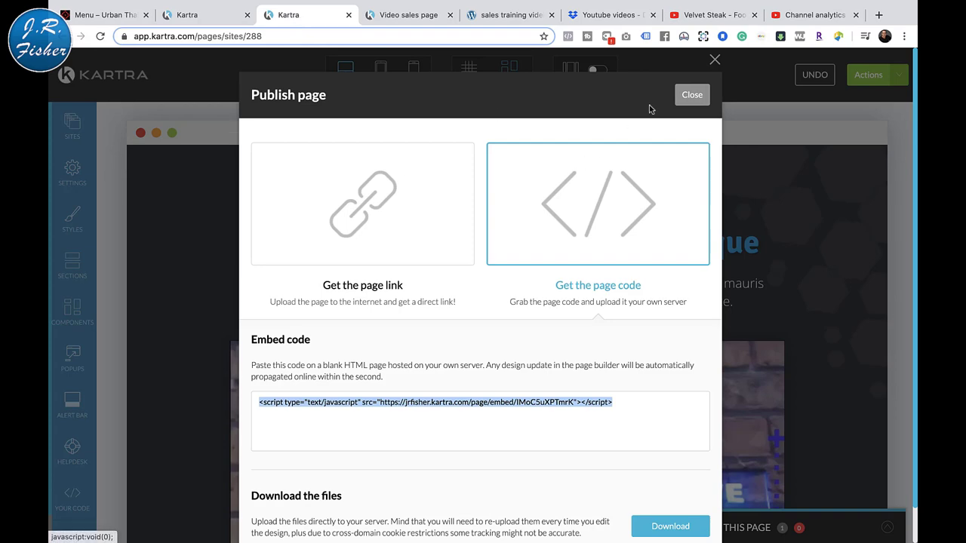
{"action": "left_click", "coordinate": [688, 95]}
{"action": "scroll", "coordinate": [673, 341], "scroll_direction": "down", "scroll_amount": 4}
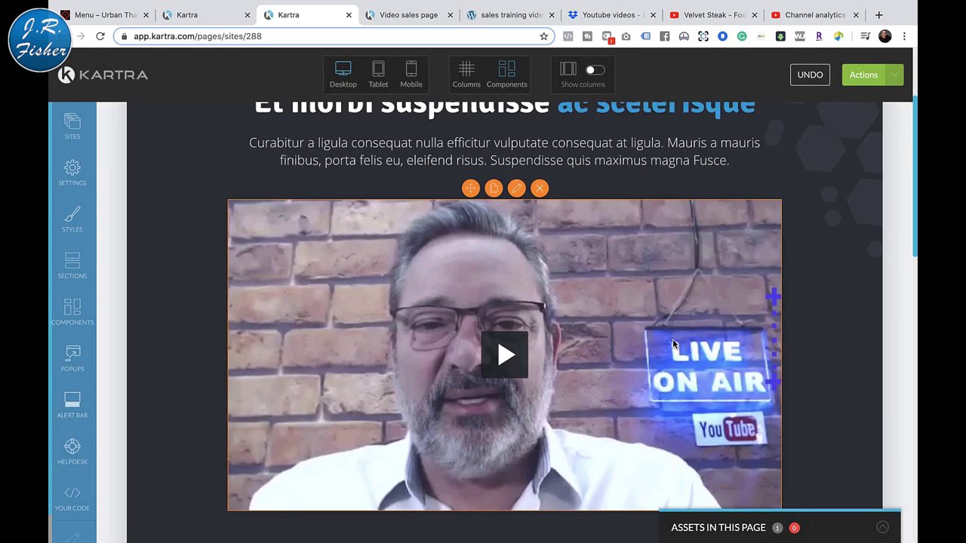
{"action": "scroll", "coordinate": [674, 343], "scroll_direction": "down", "scroll_amount": 3}
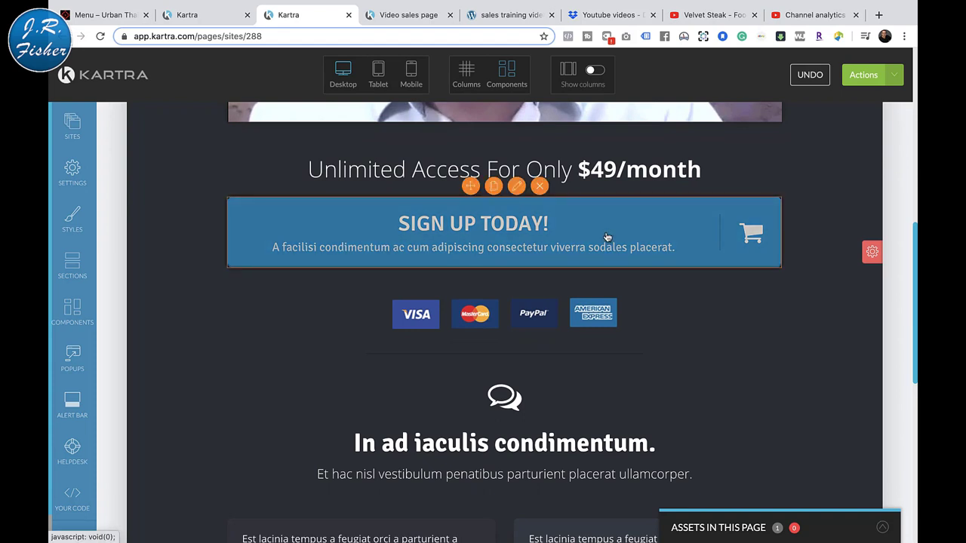
{"action": "left_click", "coordinate": [518, 186]}
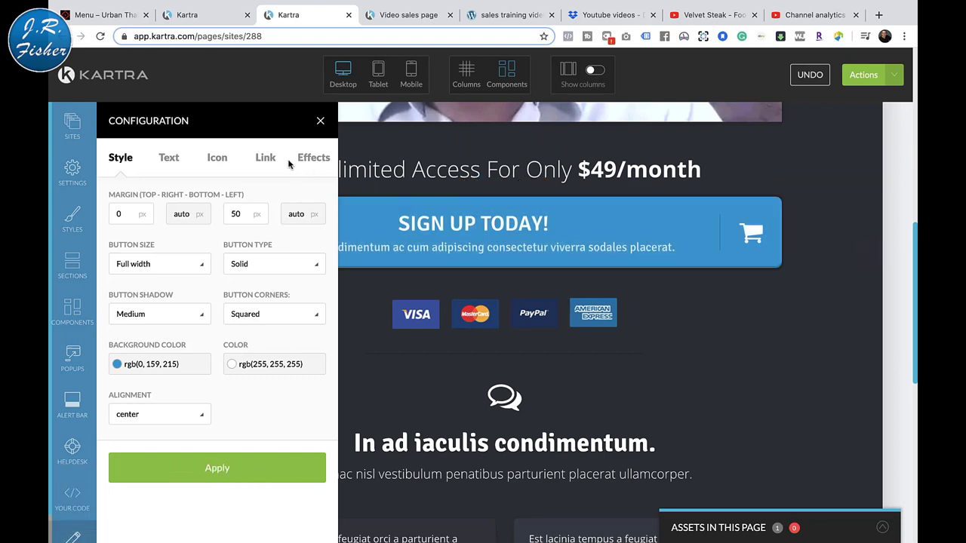
{"action": "left_click", "coordinate": [265, 157]}
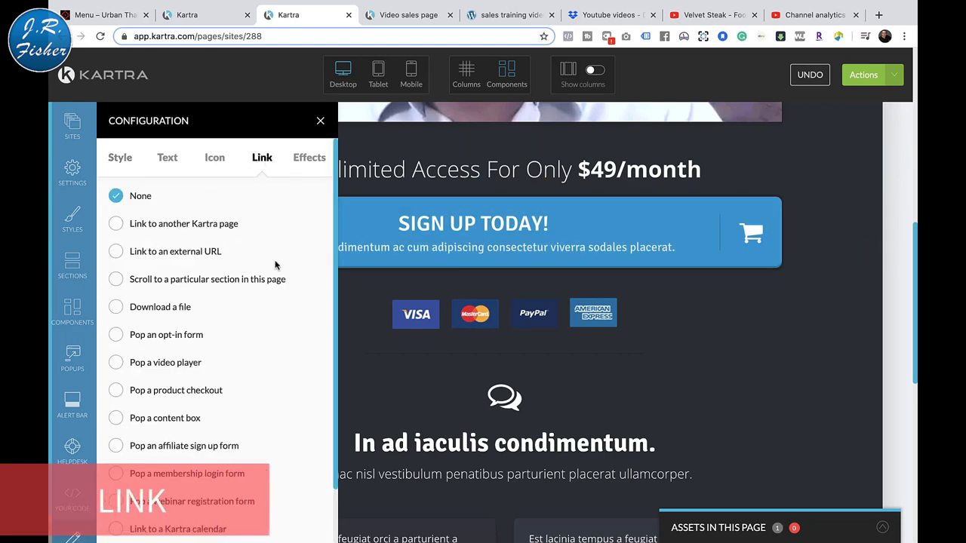
{"action": "scroll", "coordinate": [180, 269], "scroll_direction": "down", "scroll_amount": 1}
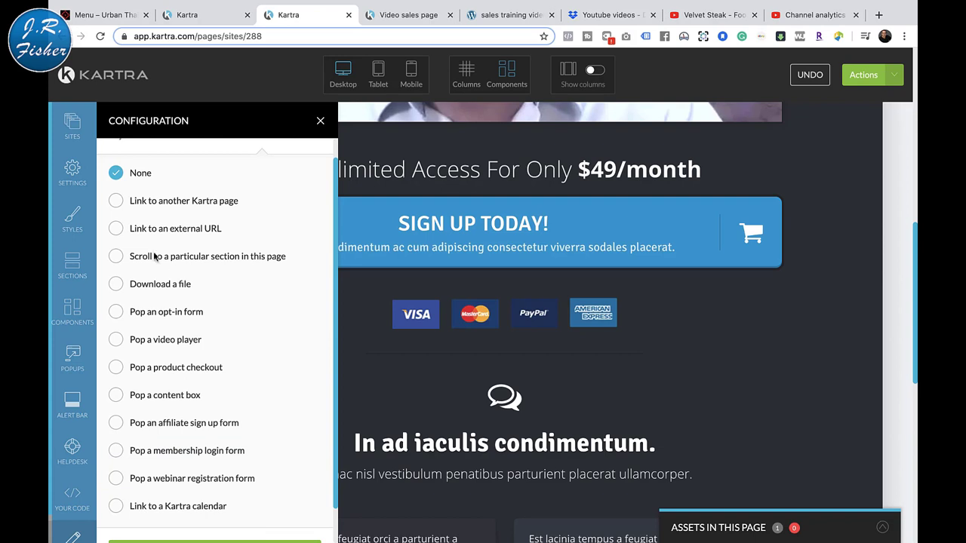
{"action": "left_click", "coordinate": [117, 230]}
{"action": "scroll", "coordinate": [222, 281], "scroll_direction": "down", "scroll_amount": 5}
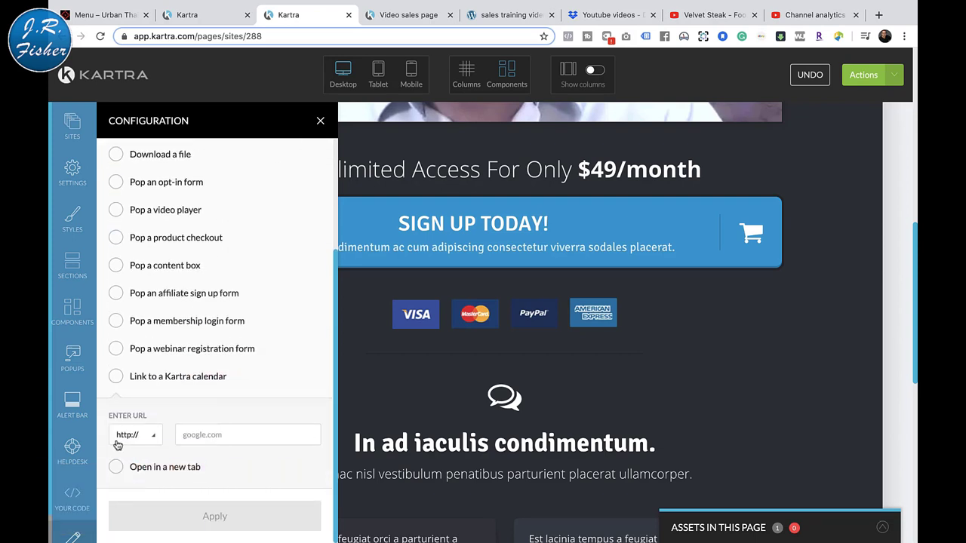
{"action": "left_click", "coordinate": [221, 434]}
{"action": "type", "text": "g"}
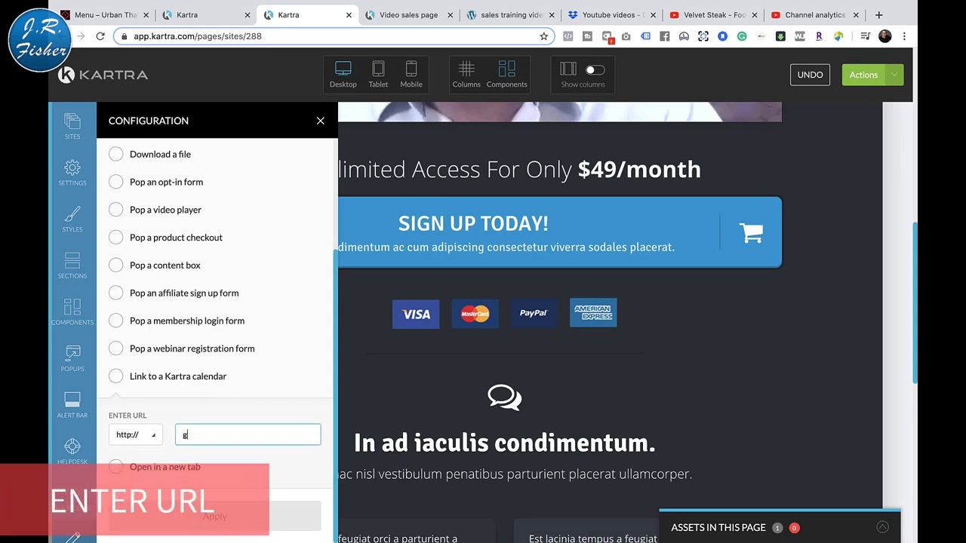
{"action": "type", "text": "oogle.com"}
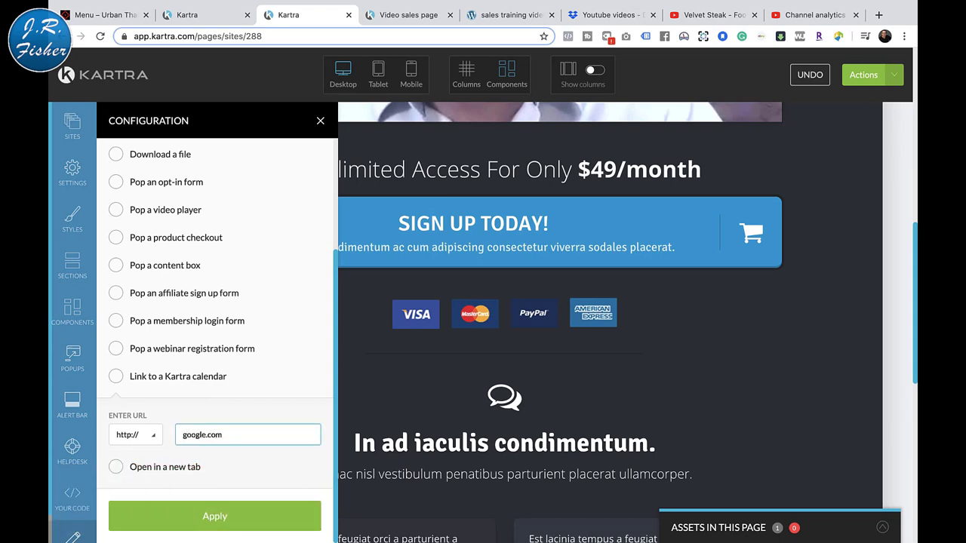
{"action": "left_click", "coordinate": [227, 516]}
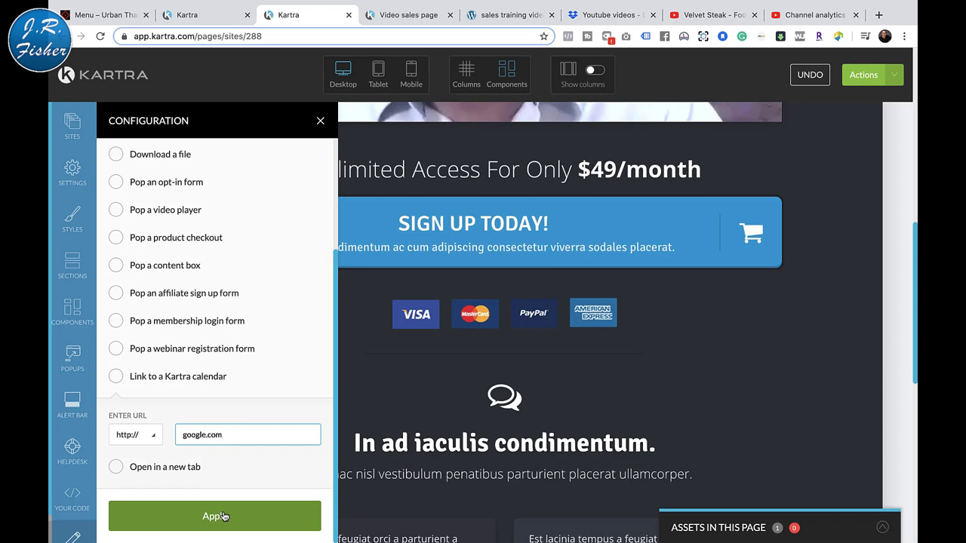
{"action": "left_click", "coordinate": [223, 516]}
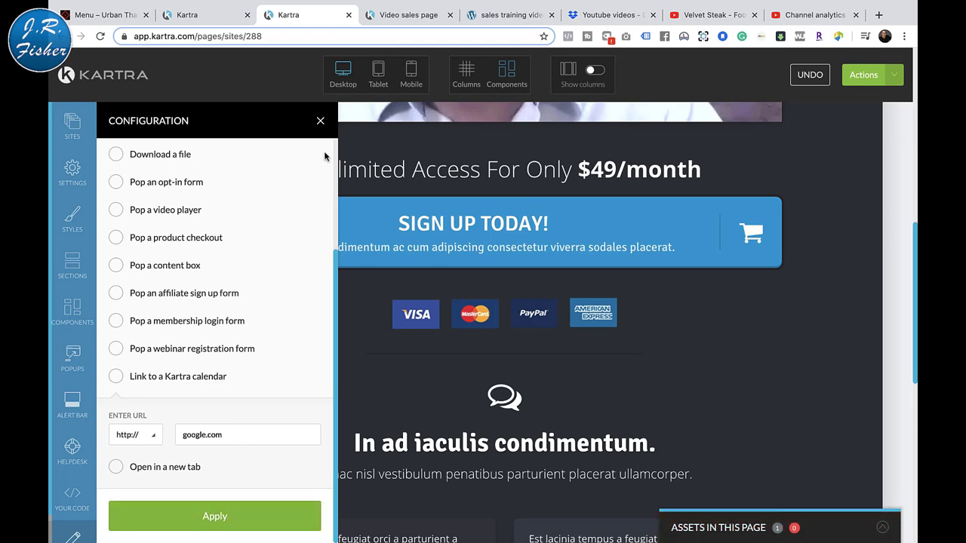
{"action": "left_click", "coordinate": [320, 121]}
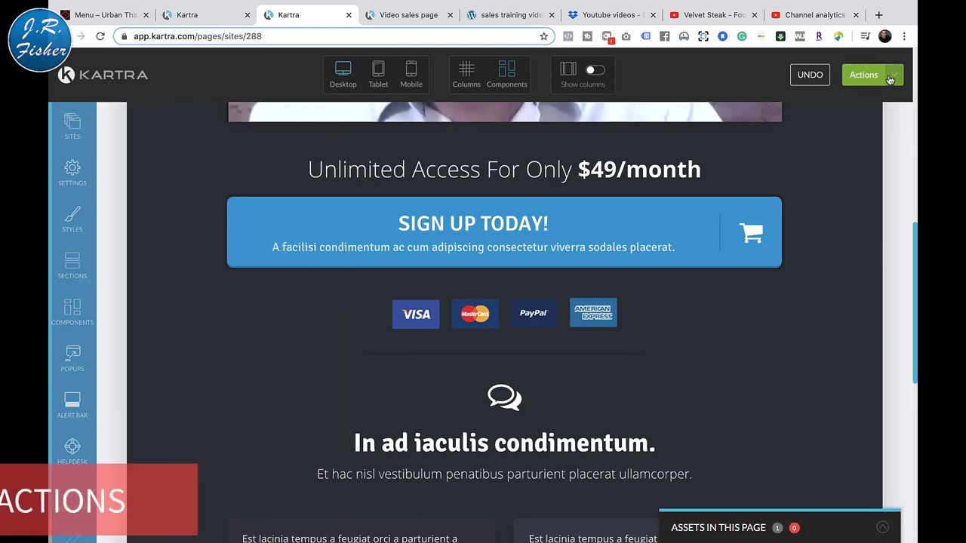
Step: Publish the Kartra page live and test the sign-up button on the live "sales training video" page in WordPress
{"action": "left_click", "coordinate": [890, 78]}
{"action": "left_click", "coordinate": [819, 177]}
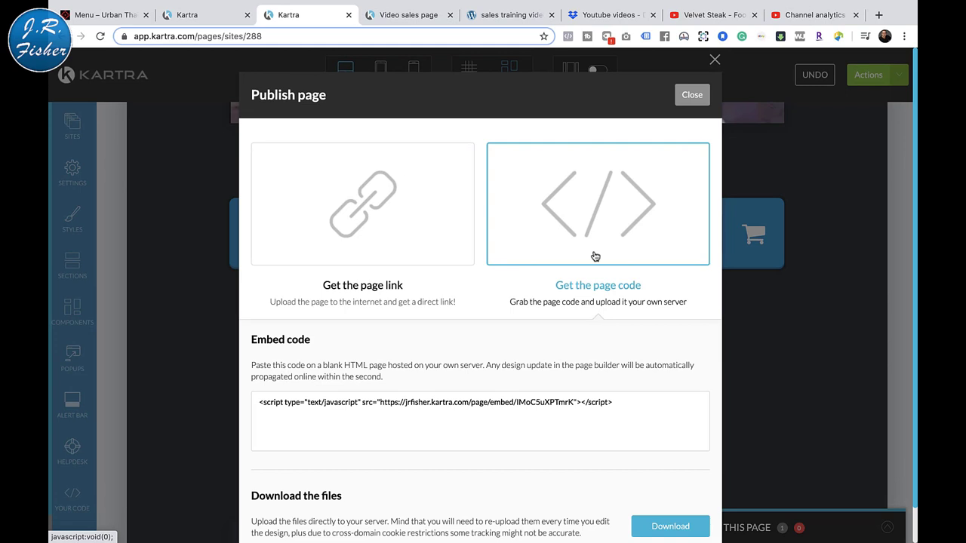
{"action": "left_click", "coordinate": [504, 23]}
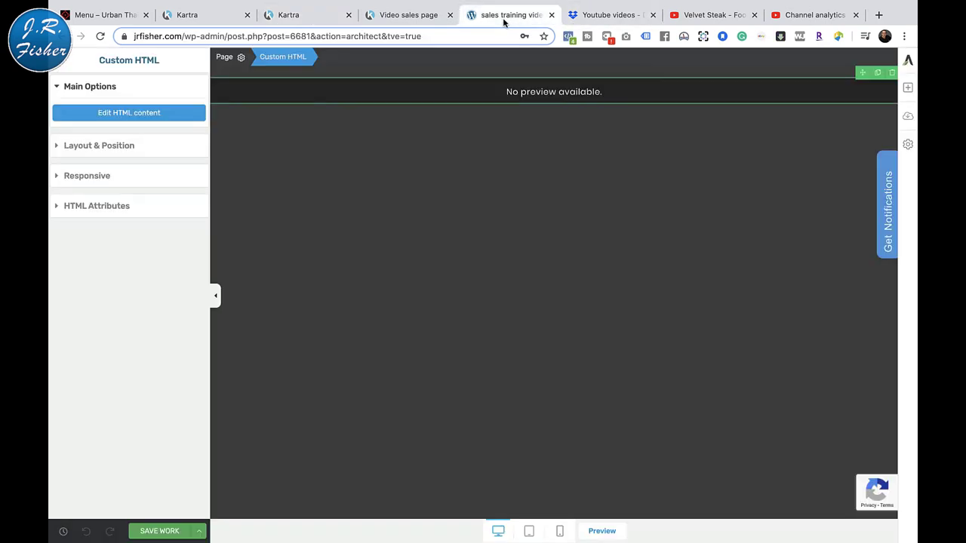
{"action": "left_click", "coordinate": [400, 21]}
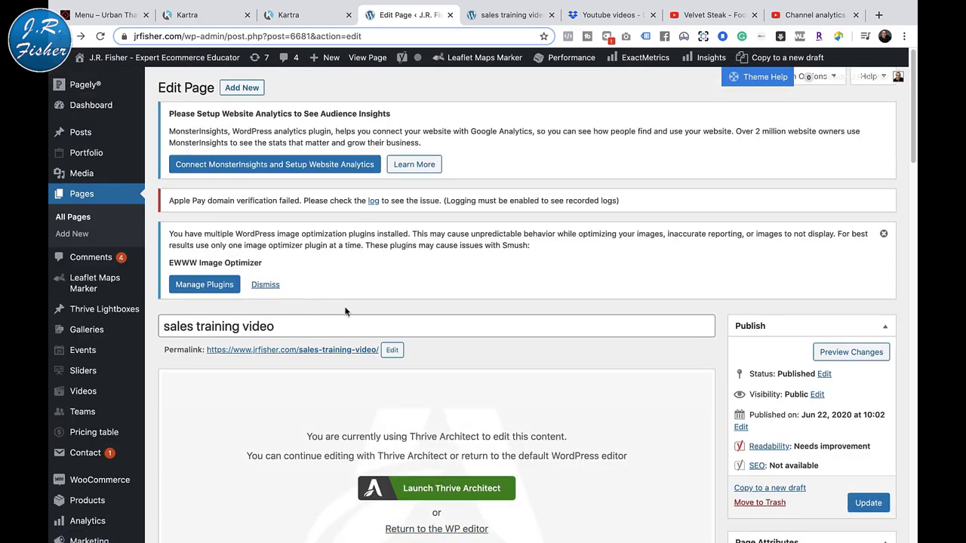
{"action": "left_click", "coordinate": [329, 350]}
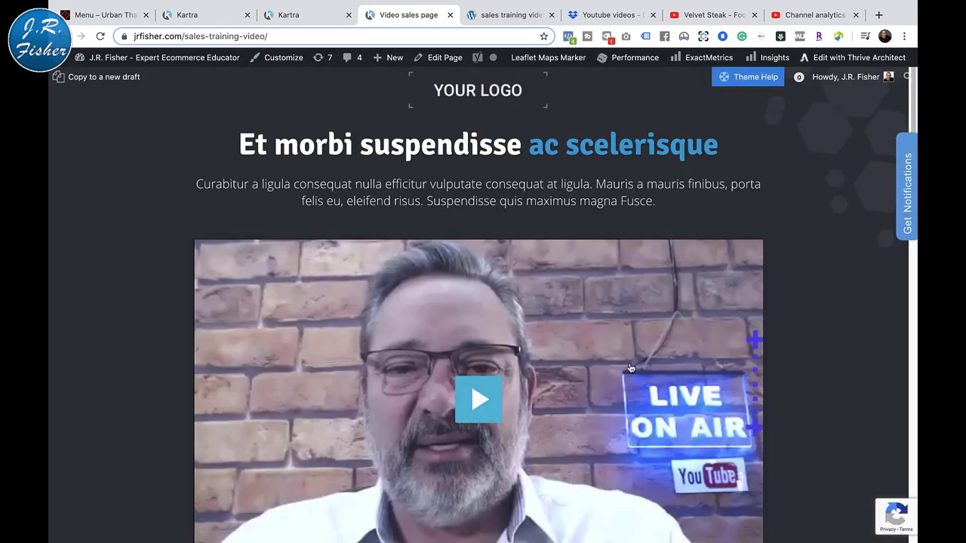
{"action": "scroll", "coordinate": [631, 368], "scroll_direction": "down", "scroll_amount": 3}
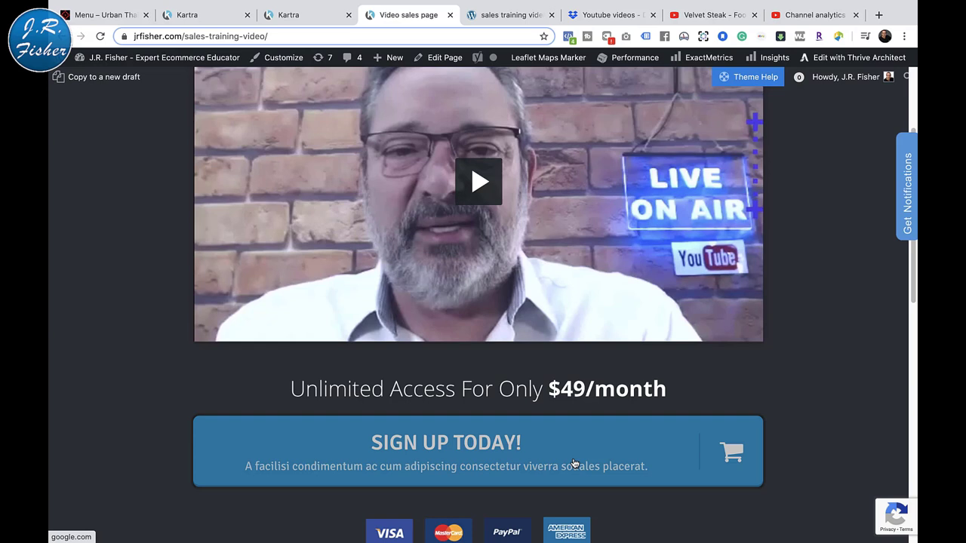
{"action": "left_click", "coordinate": [574, 463]}
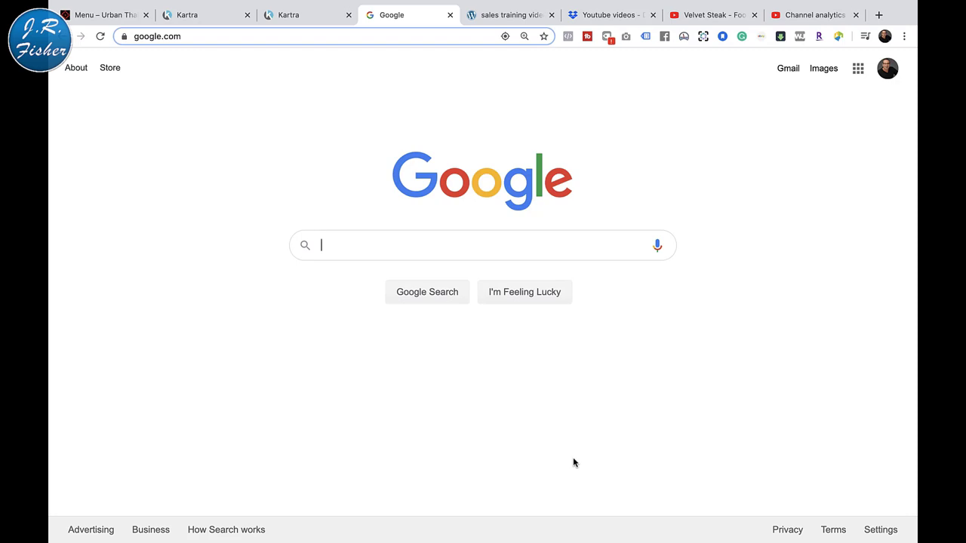
Step: Back in the Kartra page editor, replace the main headline with "This is a great sales page!"
{"action": "left_click", "coordinate": [316, 18]}
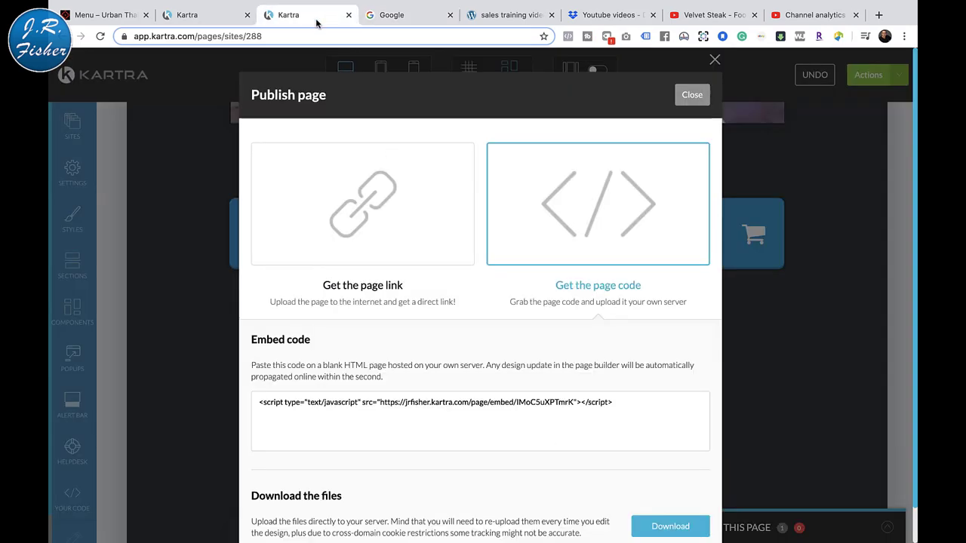
{"action": "left_click", "coordinate": [693, 94]}
{"action": "scroll", "coordinate": [805, 166], "scroll_direction": "up", "scroll_amount": 4}
{"action": "scroll", "coordinate": [805, 166], "scroll_direction": "up", "scroll_amount": 4}
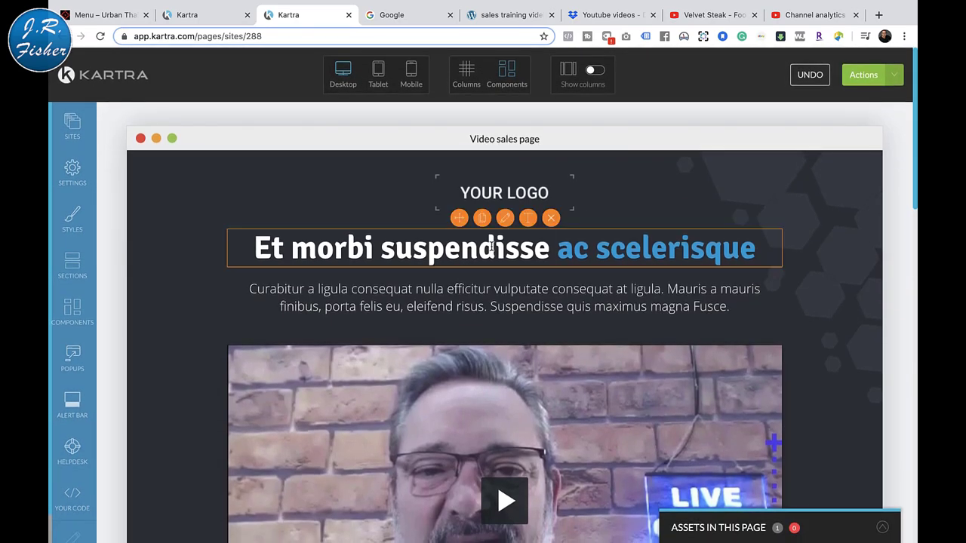
{"action": "double_click", "coordinate": [491, 247]}
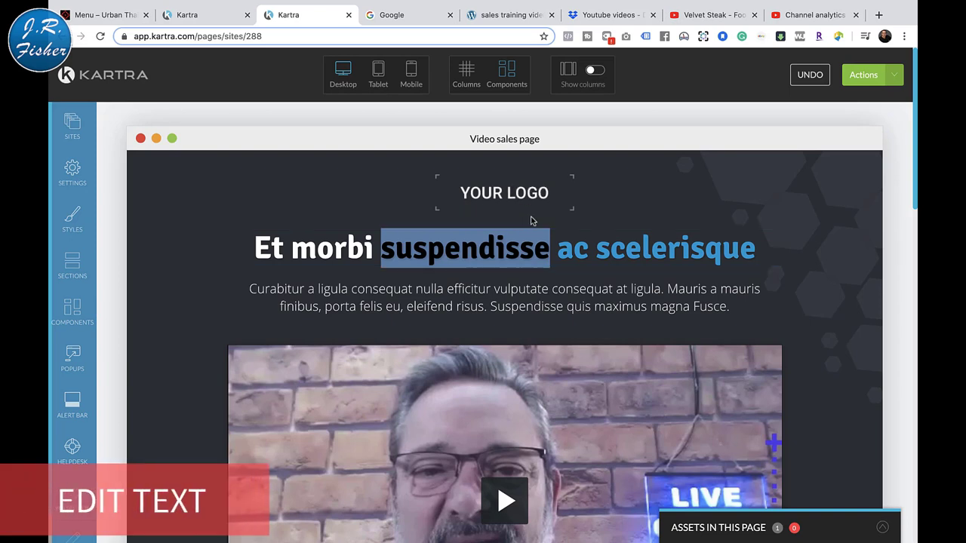
{"action": "triple_click", "coordinate": [498, 250]}
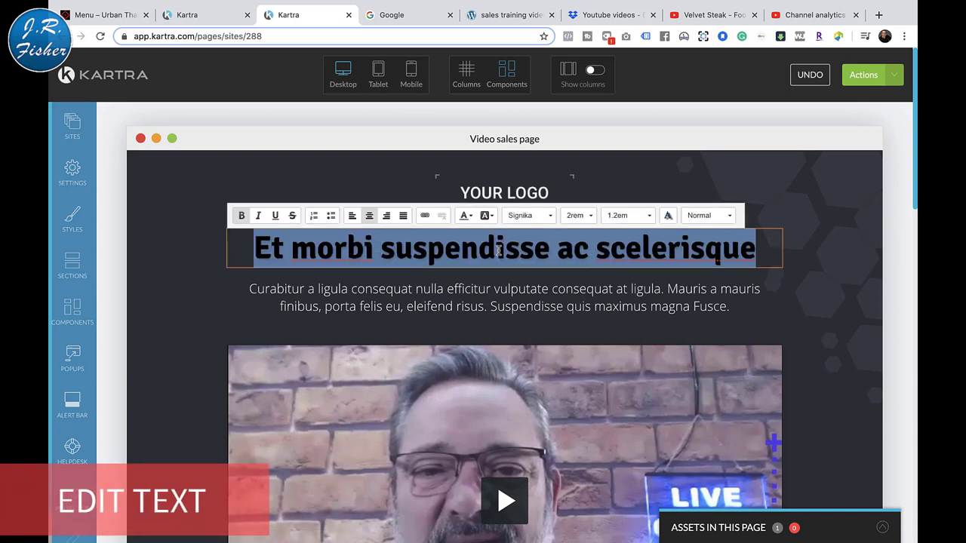
{"action": "type", "text": "This is a great sales page"}
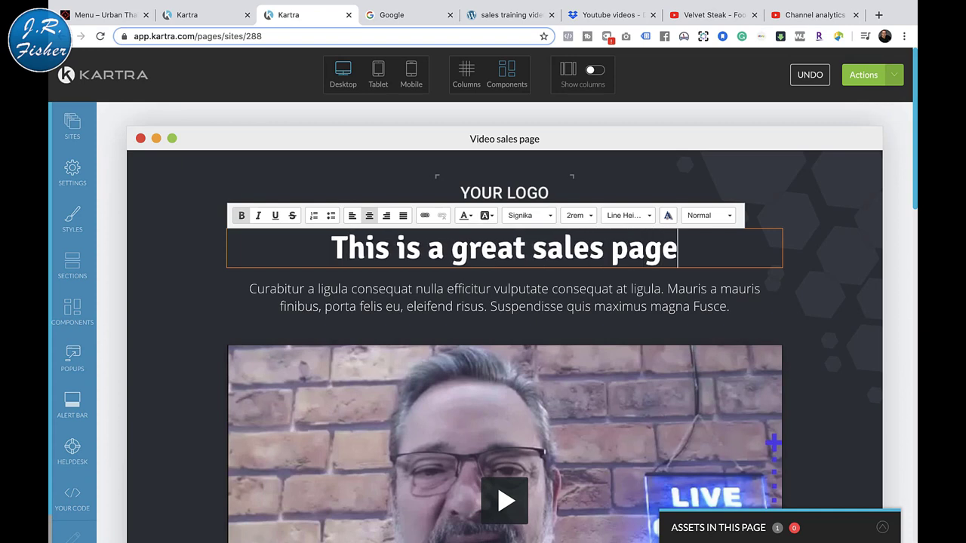
{"action": "type", "text": "!"}
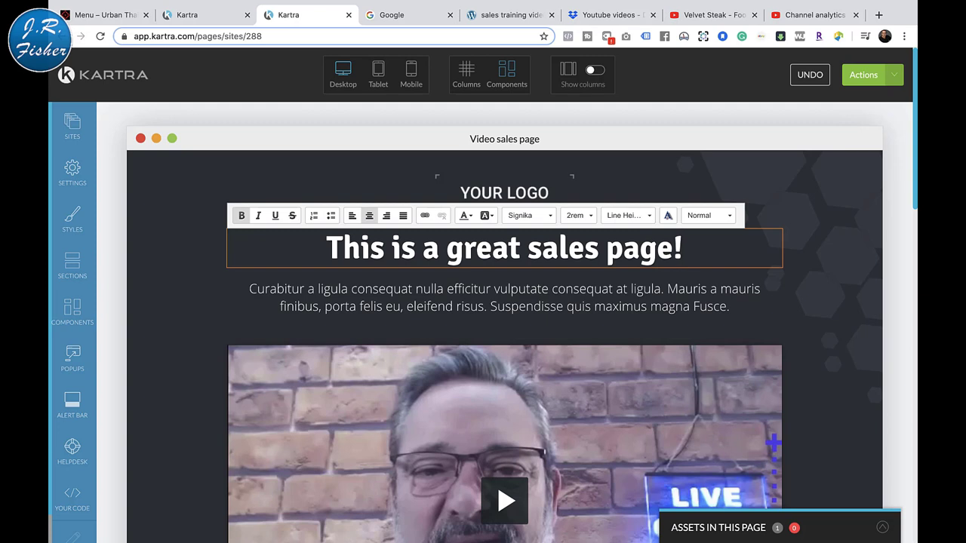
Step: Publish the Kartra page live again and review the WordPress "sales training video" page from the headline through the sign-up section
{"action": "left_click", "coordinate": [863, 75]}
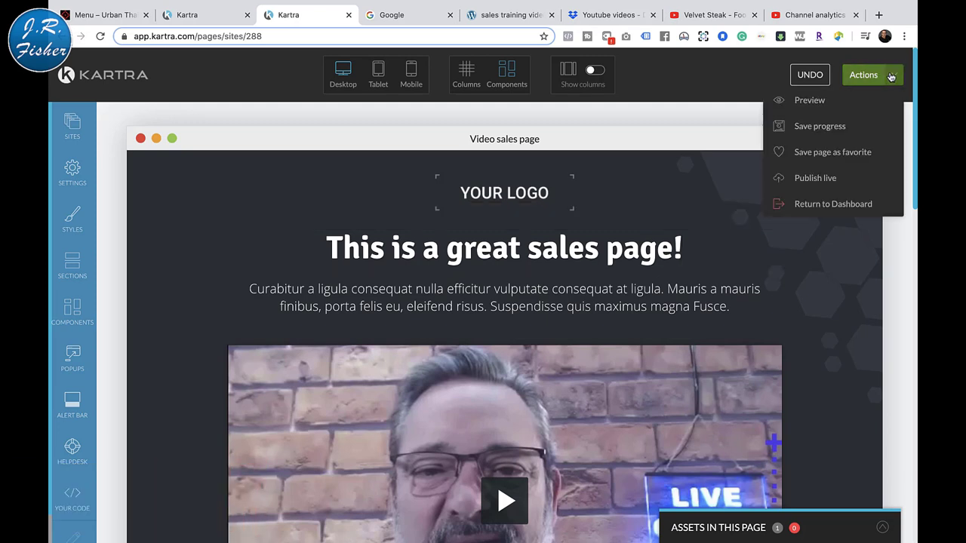
{"action": "left_click", "coordinate": [826, 176]}
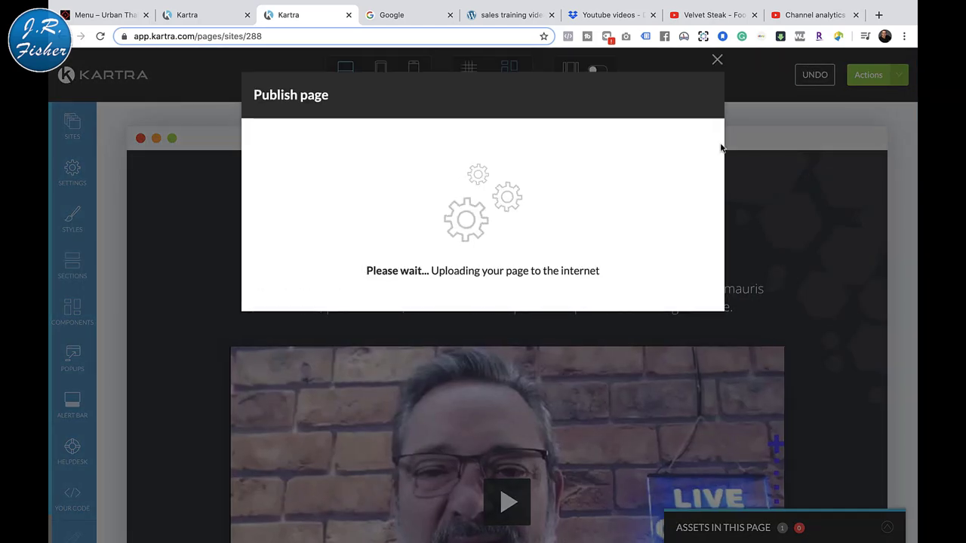
{"action": "left_click", "coordinate": [498, 16]}
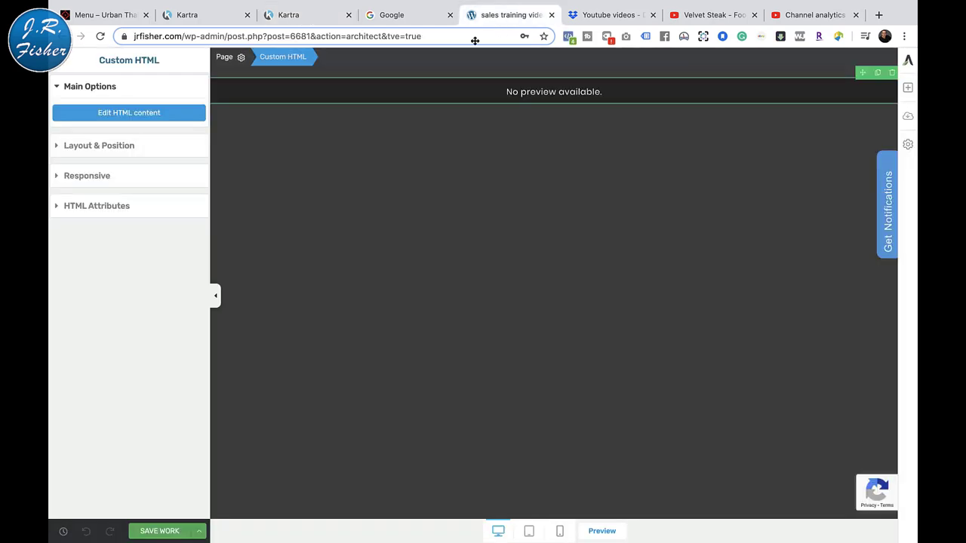
{"action": "left_click", "coordinate": [403, 19]}
{"action": "left_click", "coordinate": [68, 36]}
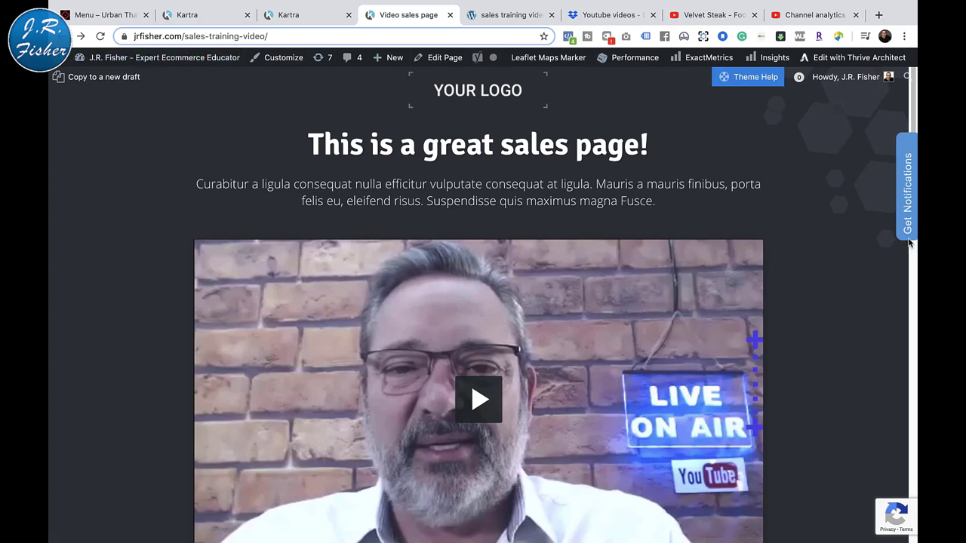
{"action": "scroll", "coordinate": [874, 295], "scroll_direction": "down", "scroll_amount": 15}
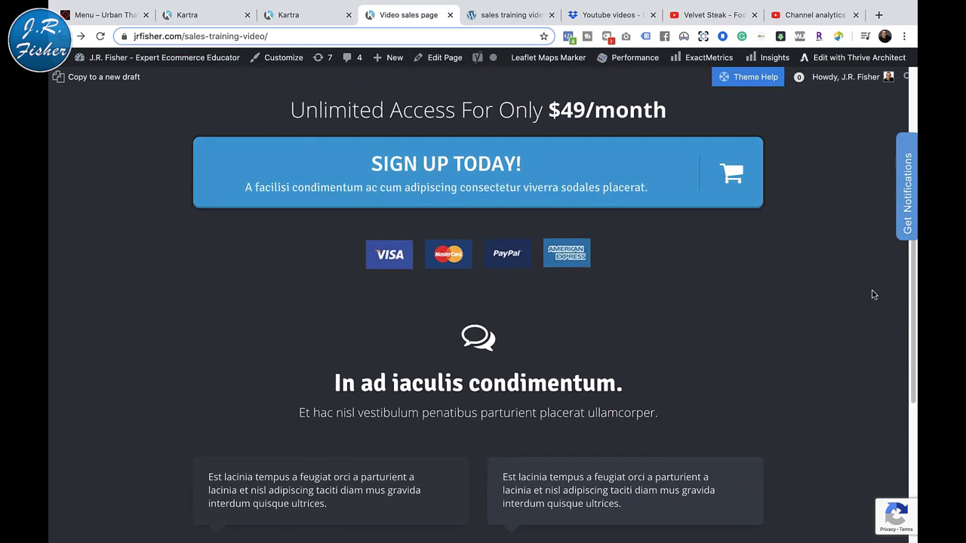
{"action": "scroll", "coordinate": [873, 295], "scroll_direction": "down", "scroll_amount": 1}
{"action": "scroll", "coordinate": [873, 294], "scroll_direction": "up", "scroll_amount": 20}
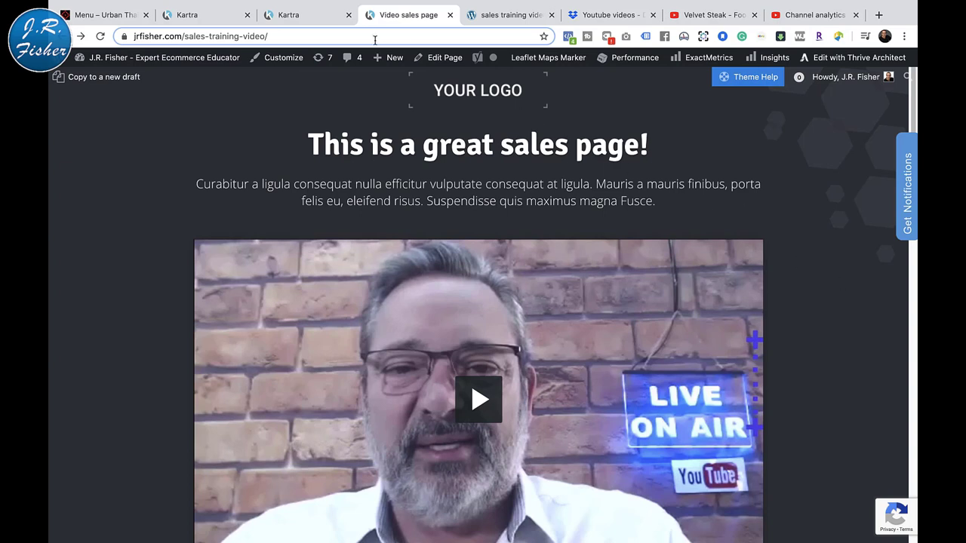
Step: Return to the WordPress admin and search the site's pages for "sales training"
{"action": "left_click", "coordinate": [99, 35]}
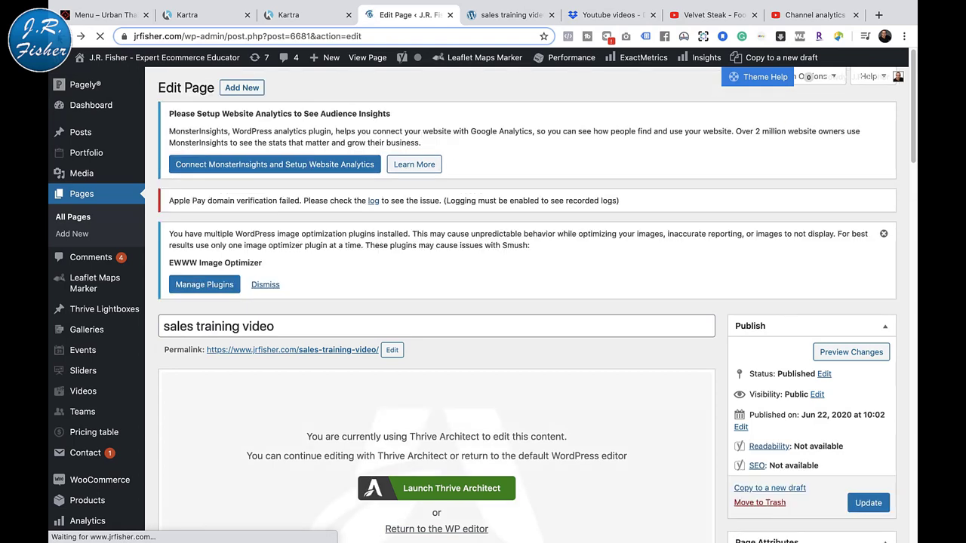
{"action": "mouse_move", "coordinate": [113, 181]}
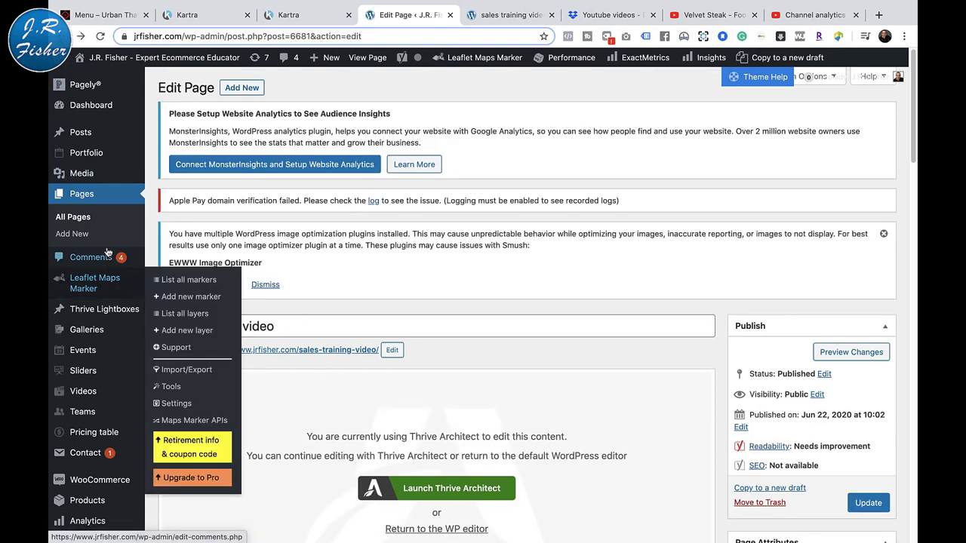
{"action": "left_click", "coordinate": [89, 195]}
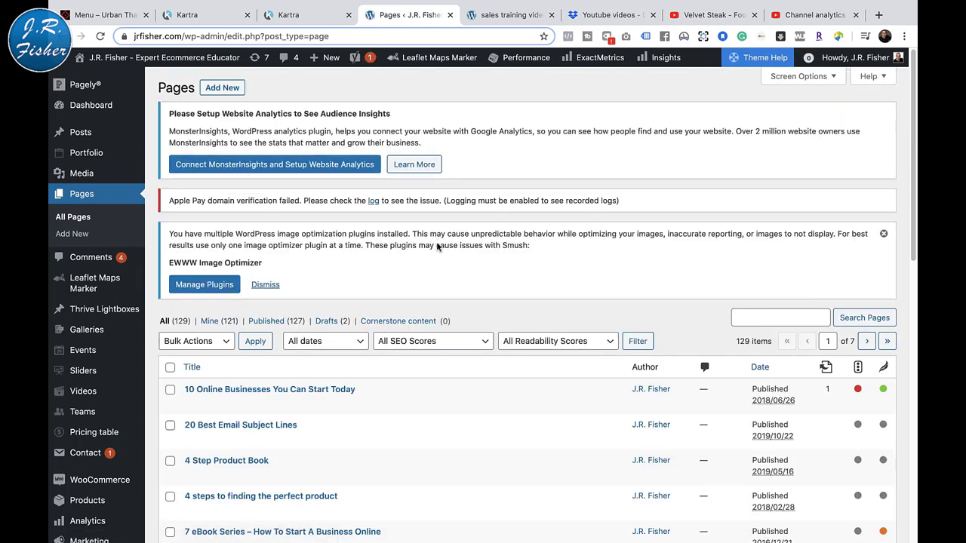
{"action": "left_click", "coordinate": [807, 317]}
{"action": "type", "text": "sales"}
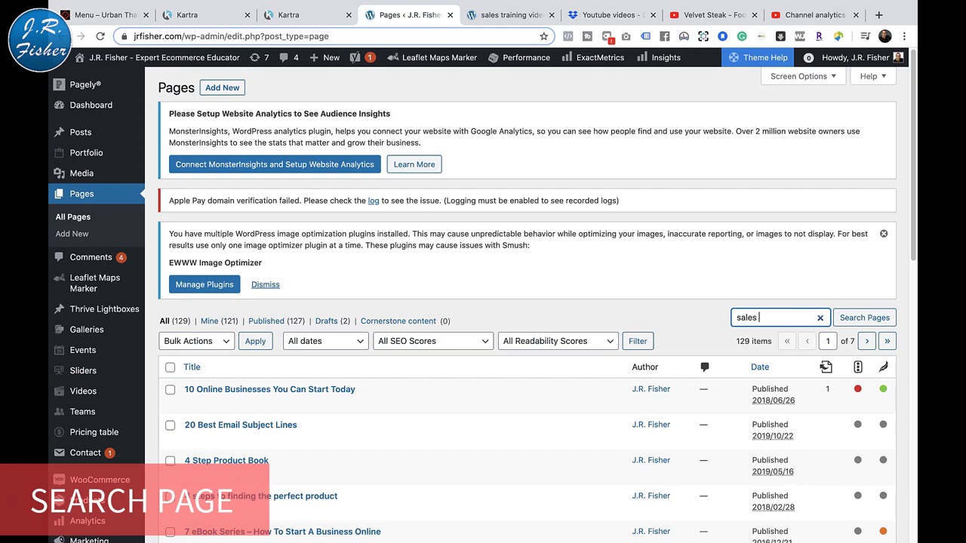
{"action": "type", "text": " training"}
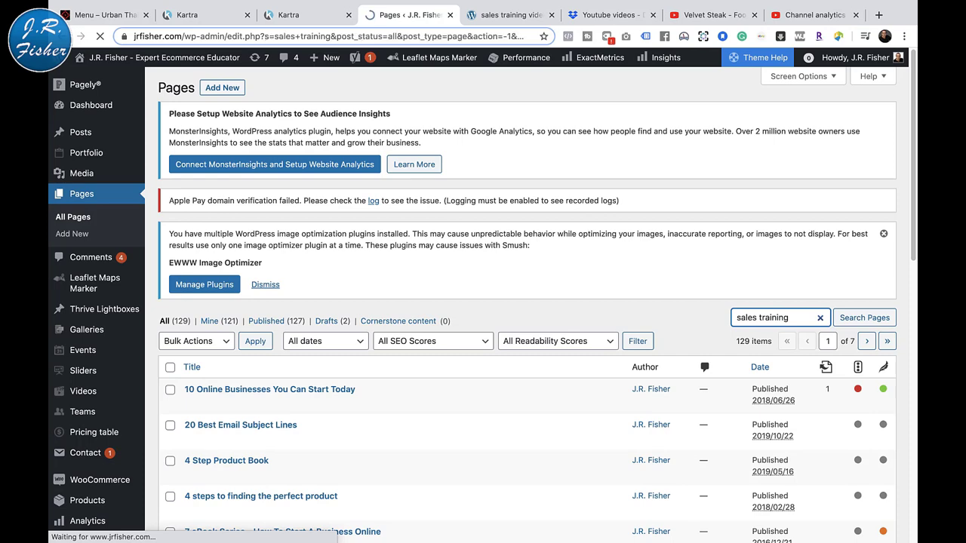
Step: Move the "sales training video" page to the trash using a bulk action and check the remaining search results
{"action": "scroll", "coordinate": [677, 364], "scroll_direction": "down", "scroll_amount": 1}
{"action": "scroll", "coordinate": [675, 368], "scroll_direction": "down", "scroll_amount": 2}
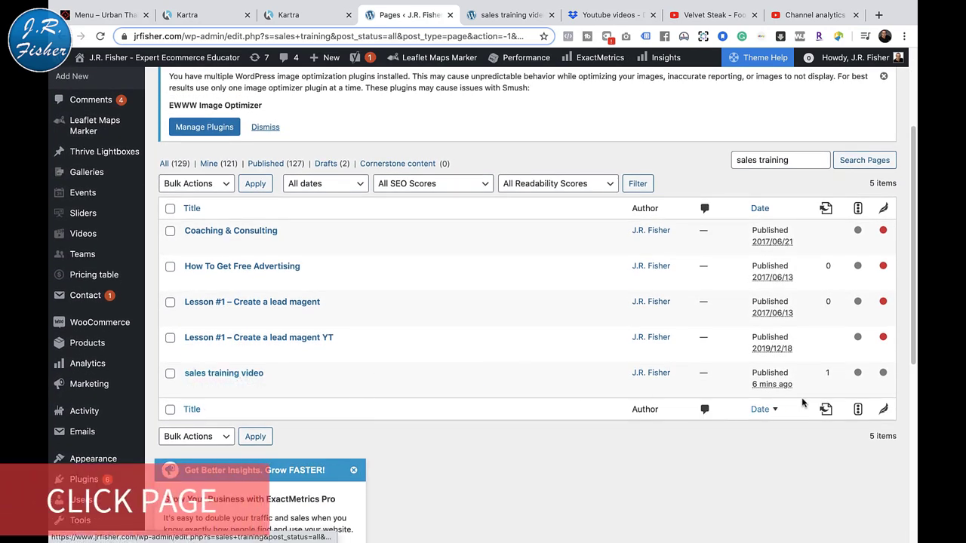
{"action": "left_click", "coordinate": [170, 373]}
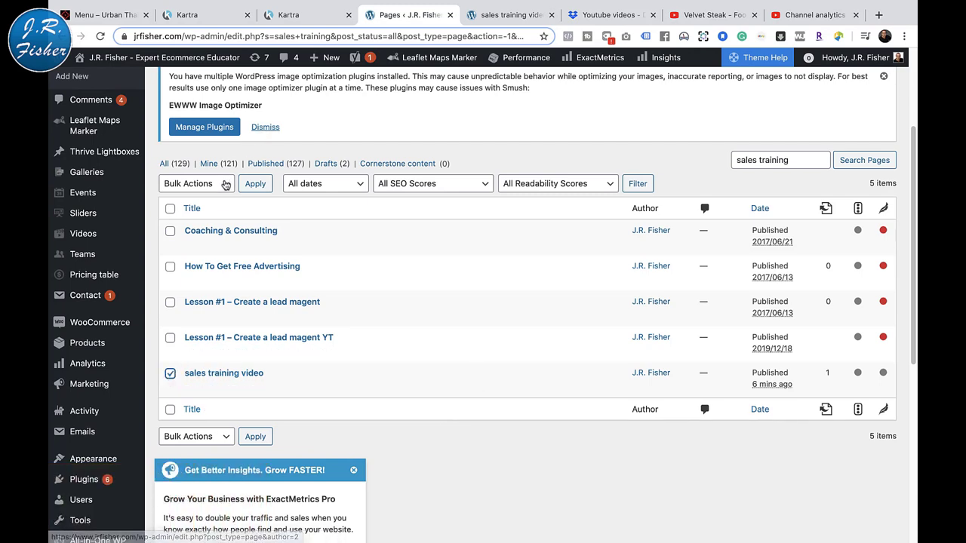
{"action": "left_click", "coordinate": [196, 183]}
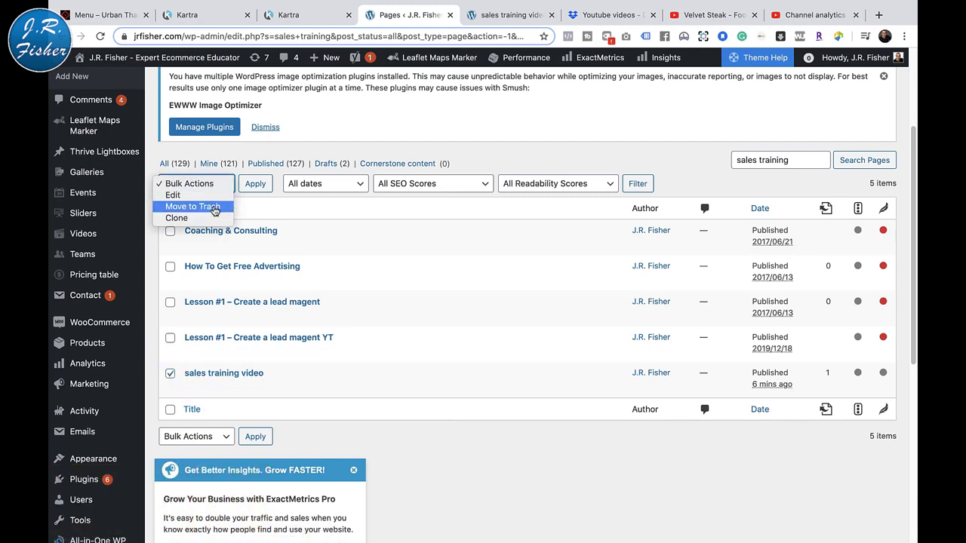
{"action": "left_click", "coordinate": [214, 207]}
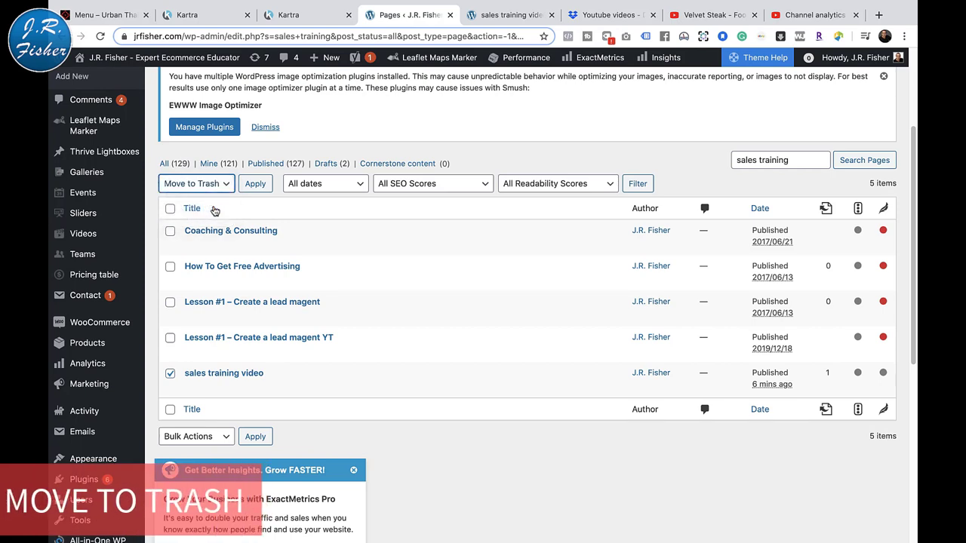
{"action": "left_click", "coordinate": [254, 184]}
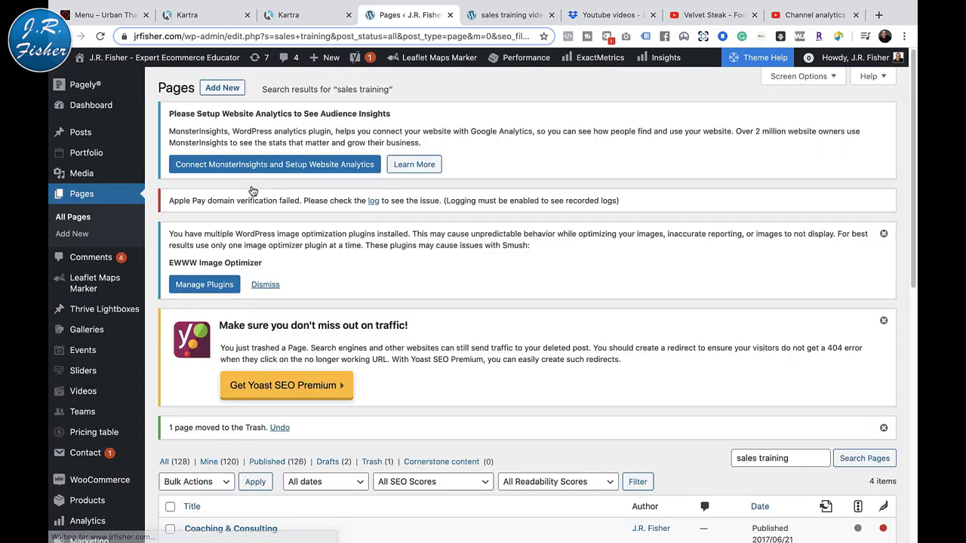
{"action": "scroll", "coordinate": [406, 287], "scroll_direction": "down", "scroll_amount": 3}
{"action": "scroll", "coordinate": [404, 285], "scroll_direction": "down", "scroll_amount": 4}
{"action": "scroll", "coordinate": [404, 283], "scroll_direction": "up", "scroll_amount": 5}
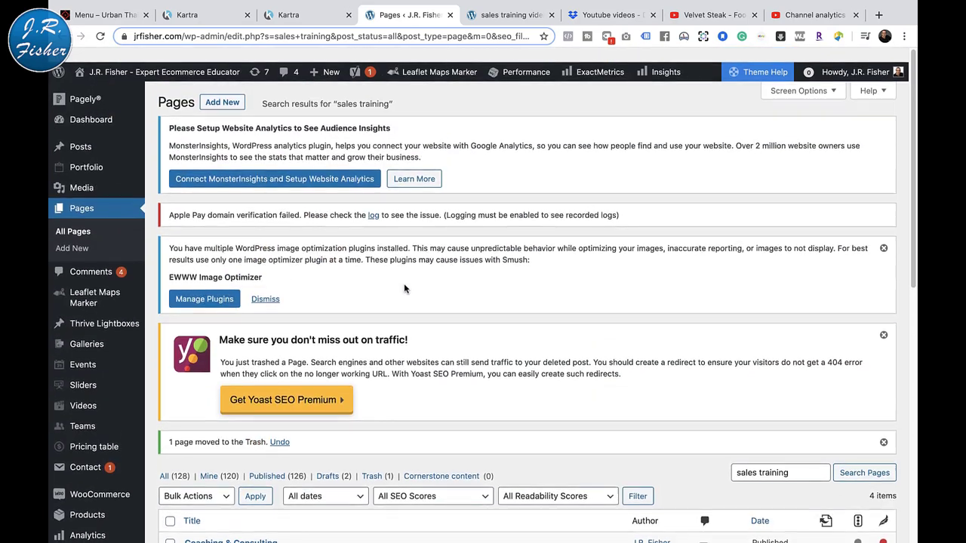
Step: Switch to the Kartra page editor, close the publish dialog and return to the list of pages
{"action": "left_click", "coordinate": [316, 22]}
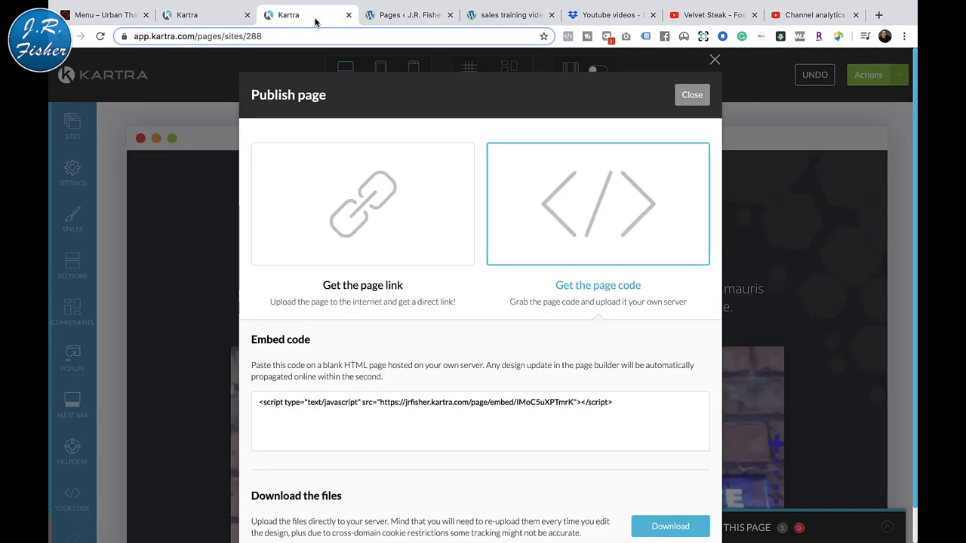
{"action": "left_click", "coordinate": [690, 98]}
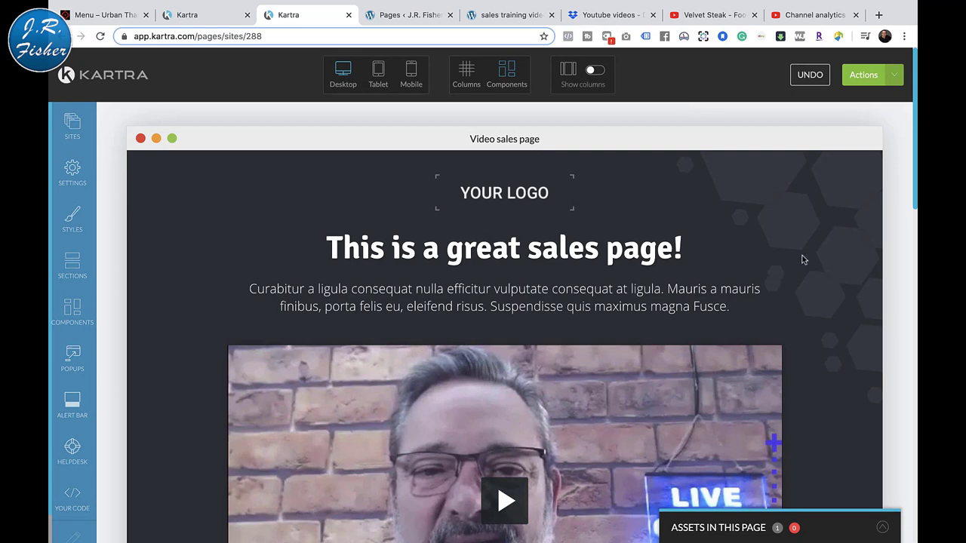
{"action": "left_click", "coordinate": [121, 76]}
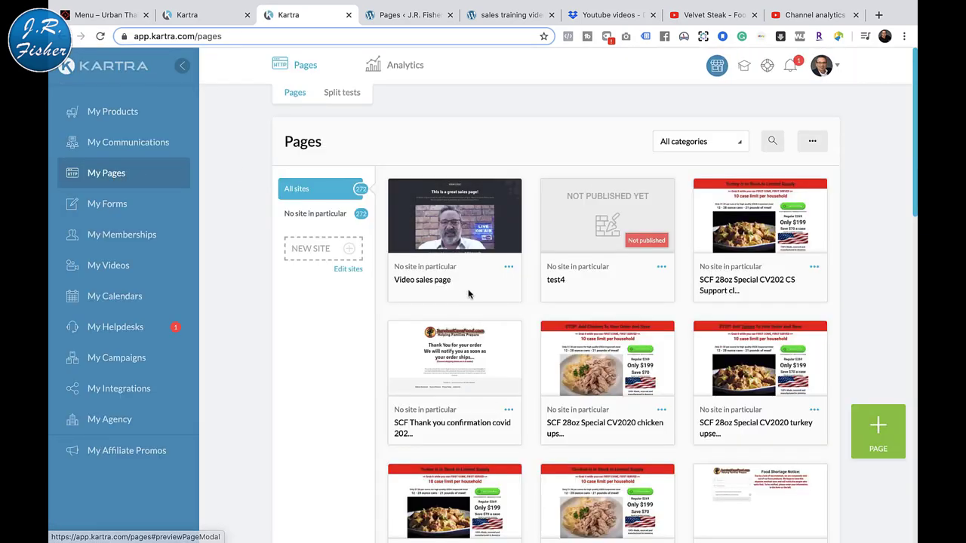
Step: Delete the "Video sales page" from the Kartra pages
{"action": "left_click", "coordinate": [509, 268]}
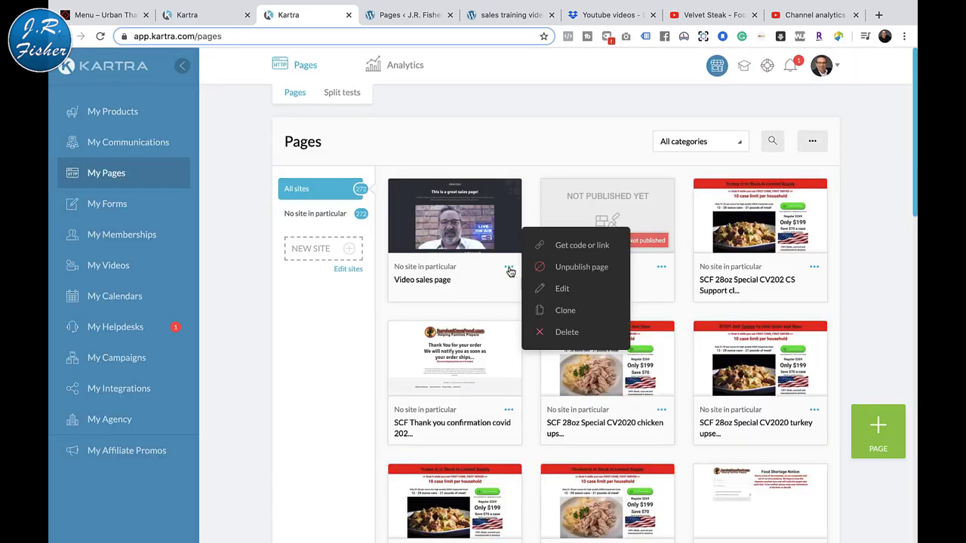
{"action": "left_click", "coordinate": [564, 332]}
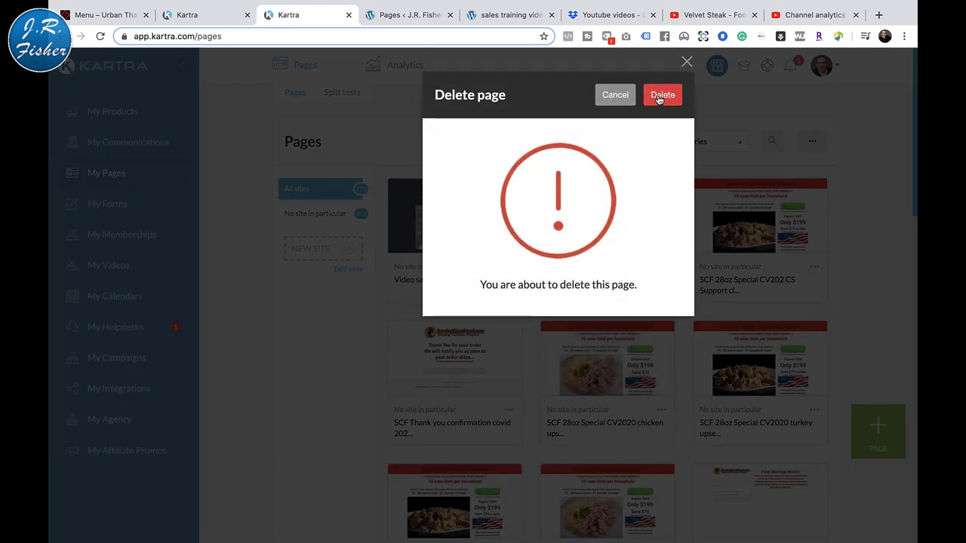
{"action": "left_click", "coordinate": [659, 97]}
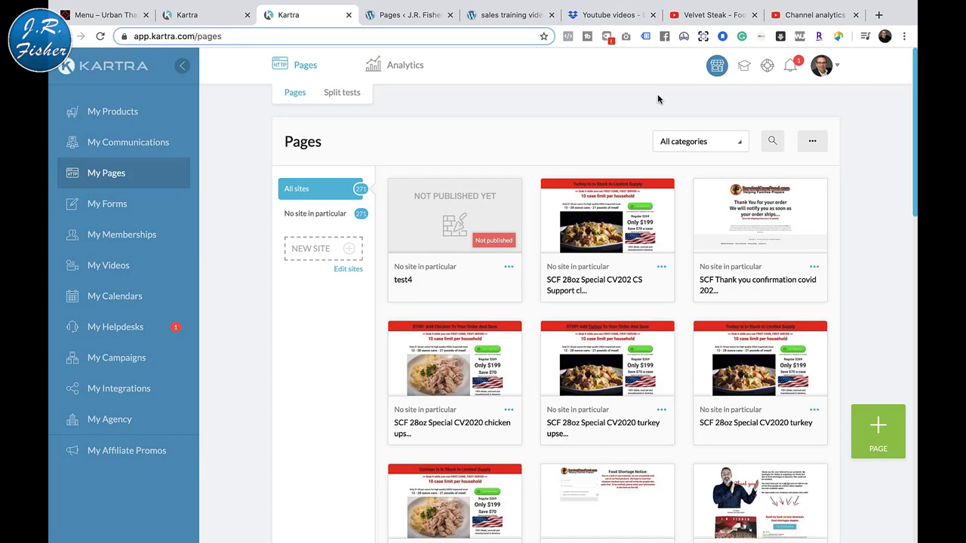